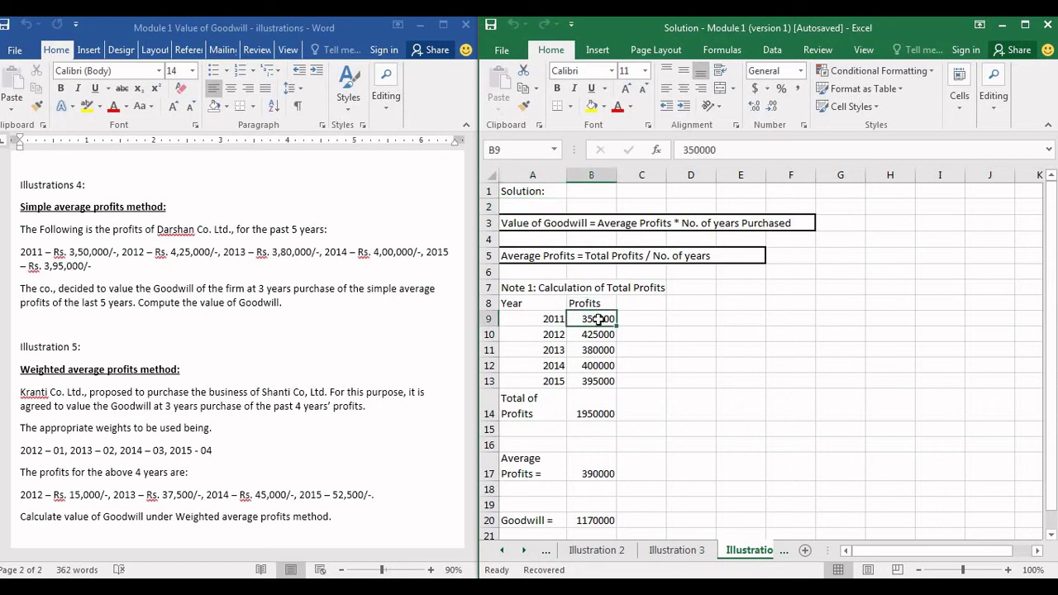
Clear the yearly profits and the total of profits in B9:B14.
key(Delete)
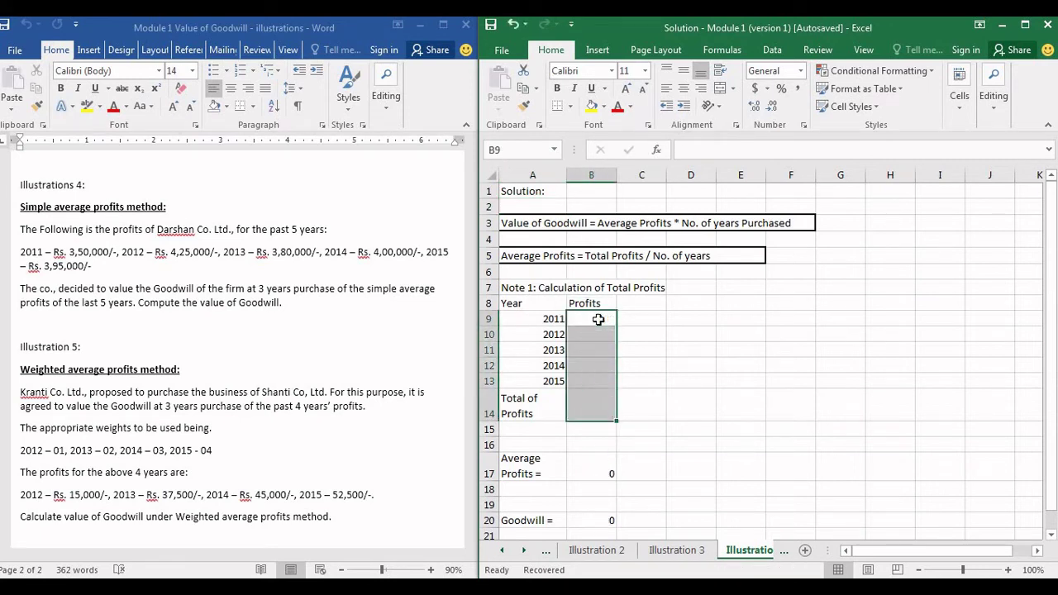
key(Up)
key(Up)
key(Down)
key(Down)
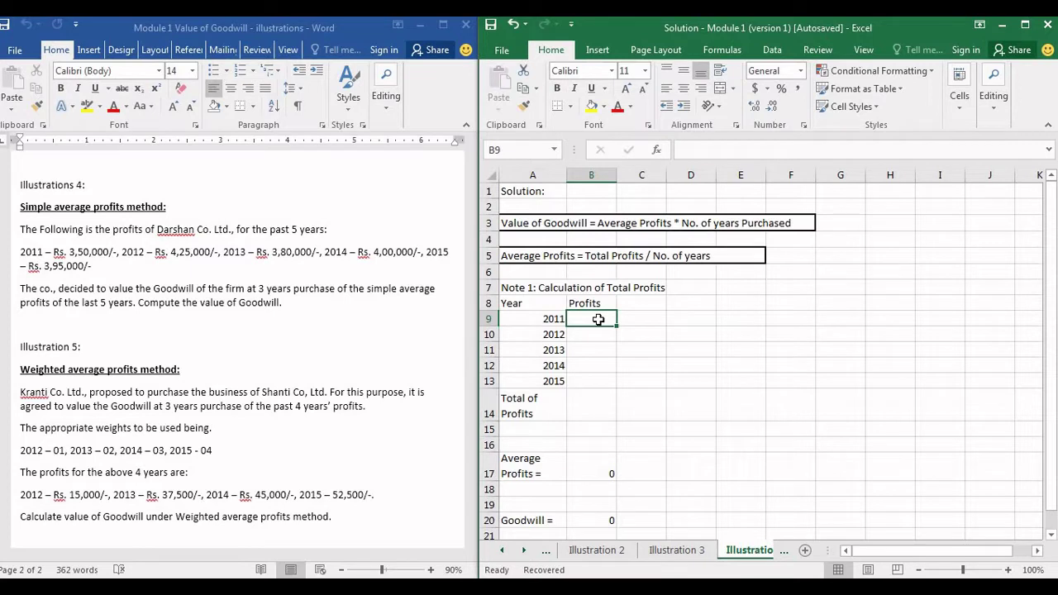
Examine the value of goodwill formula in row 3.
key(Down)
key(Up)
key(Up)
key(Up)
key(Up)
key(Up)
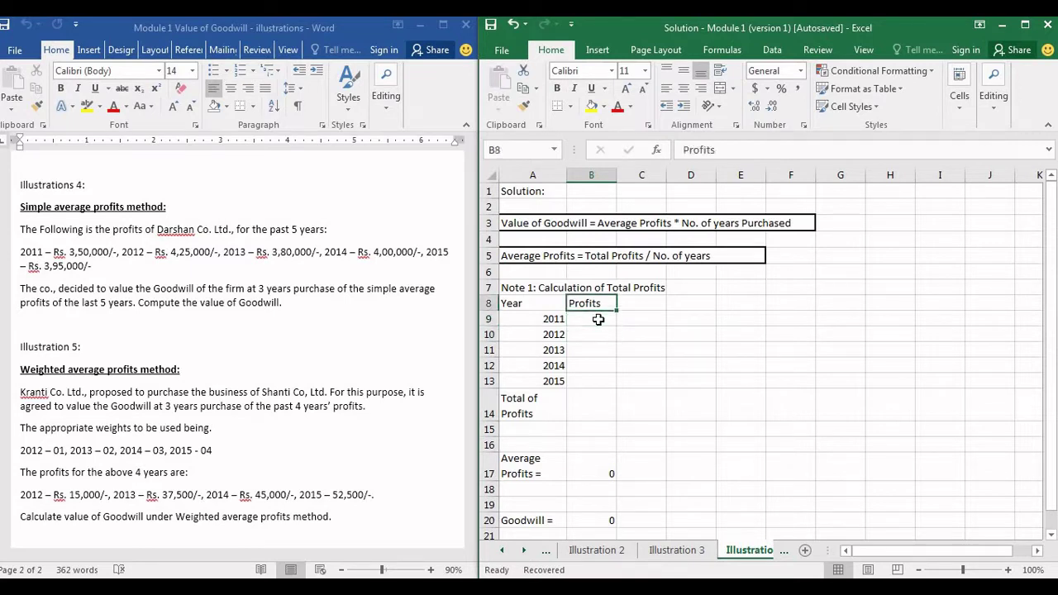
key(Up)
key(Up)
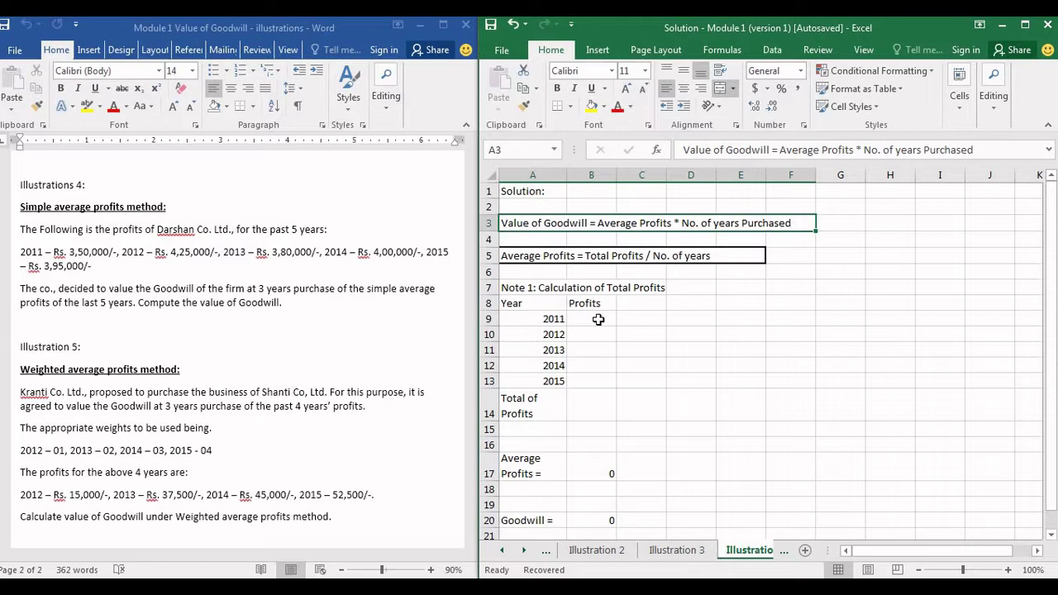
key(Right)
key(Down)
key(Down)
key(Down)
key(Down)
key(Down)
key(Down)
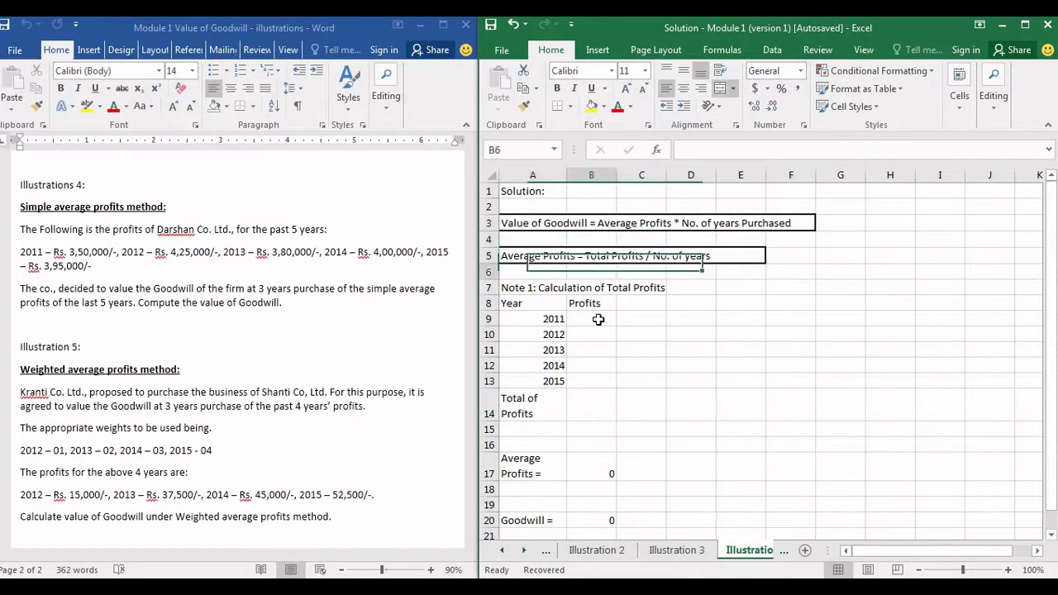
key(Down)
key(Down)
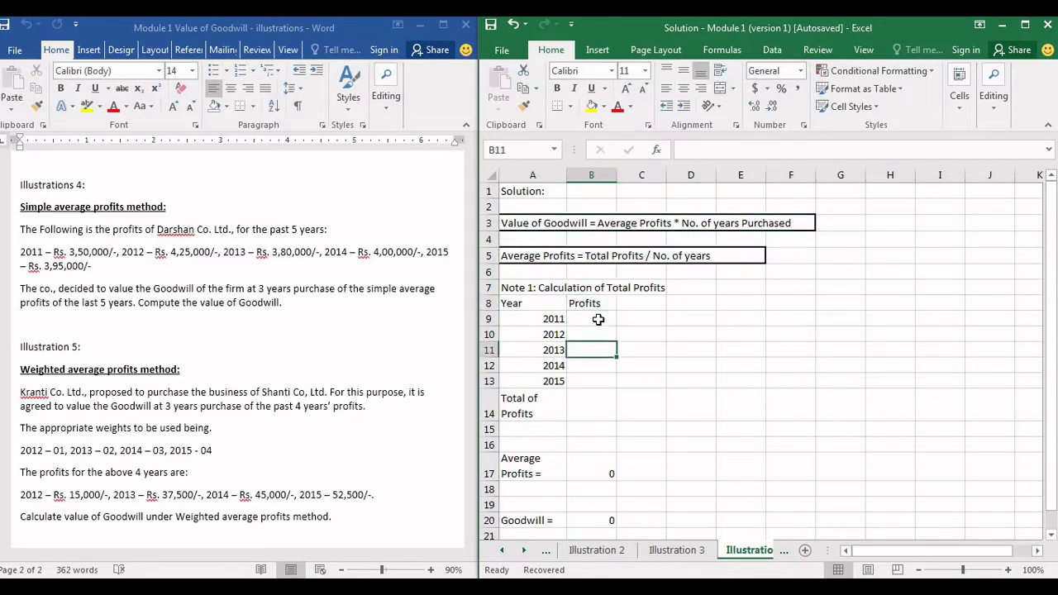
key(Down)
key(Down)
key(Down)
key(Up)
key(Up)
key(Up)
key(Up)
key(Up)
key(Up)
key(Up)
key(Up)
key(Up)
key(Up)
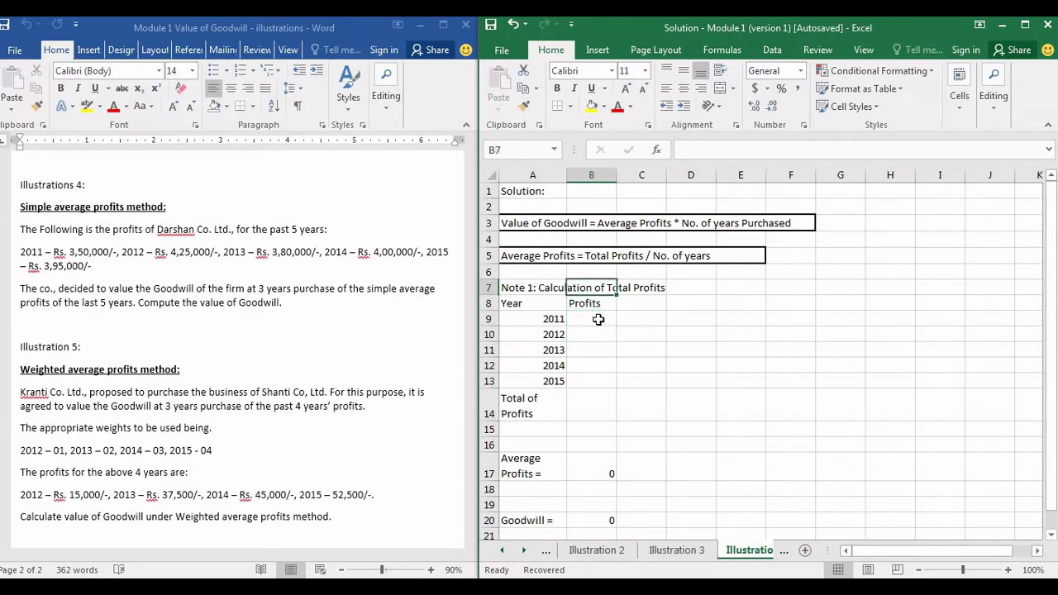
key(Up)
key(Up)
key(Up)
key(Down)
key(Left)
key(Right)
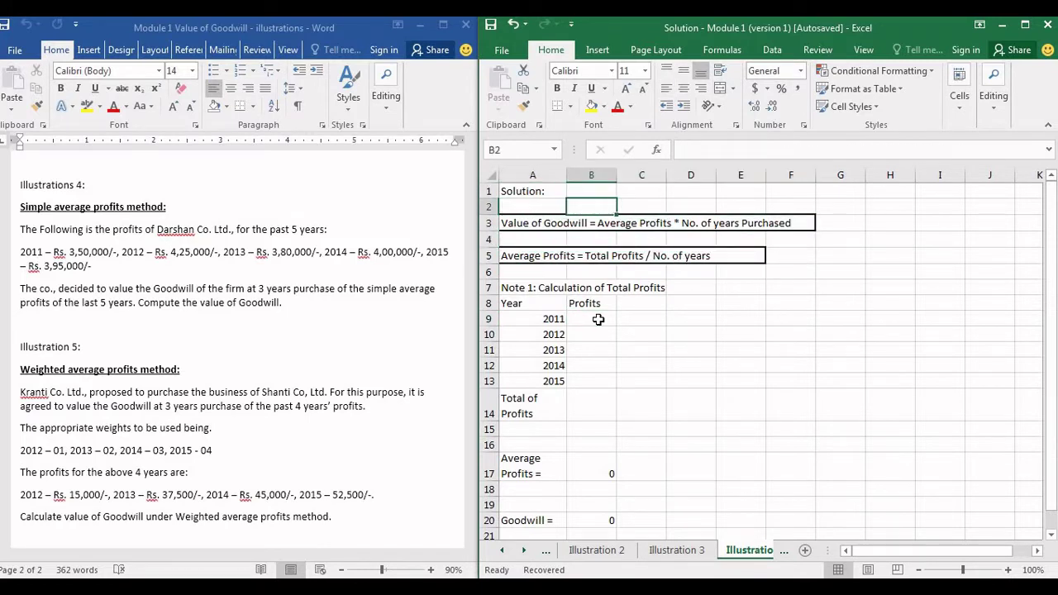
key(Right)
key(Right)
key(Down)
key(Down)
key(Down)
key(Down)
key(Down)
key(Down)
key(Down)
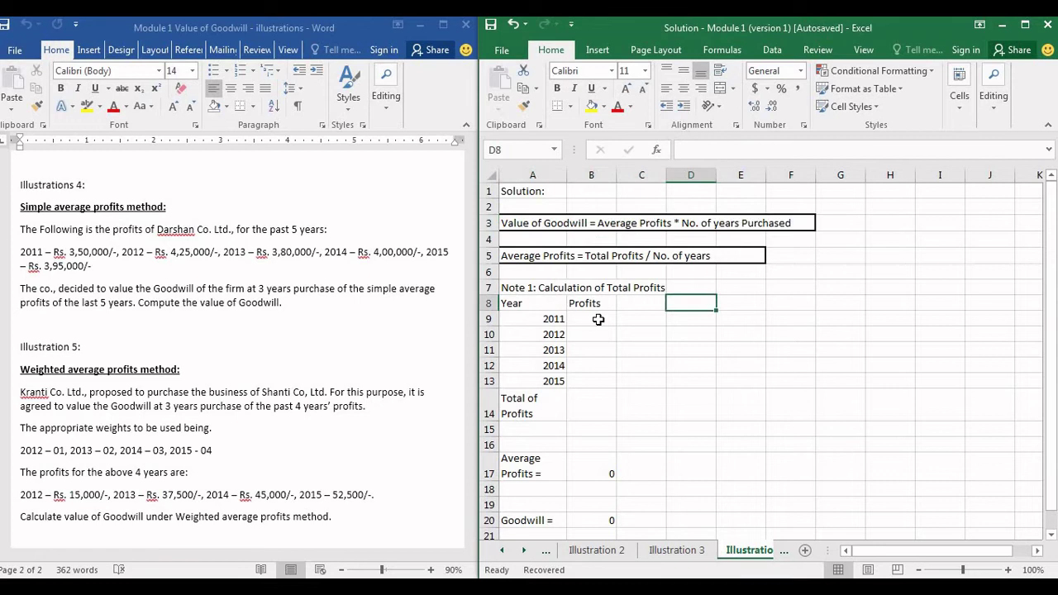
key(Left)
key(Left)
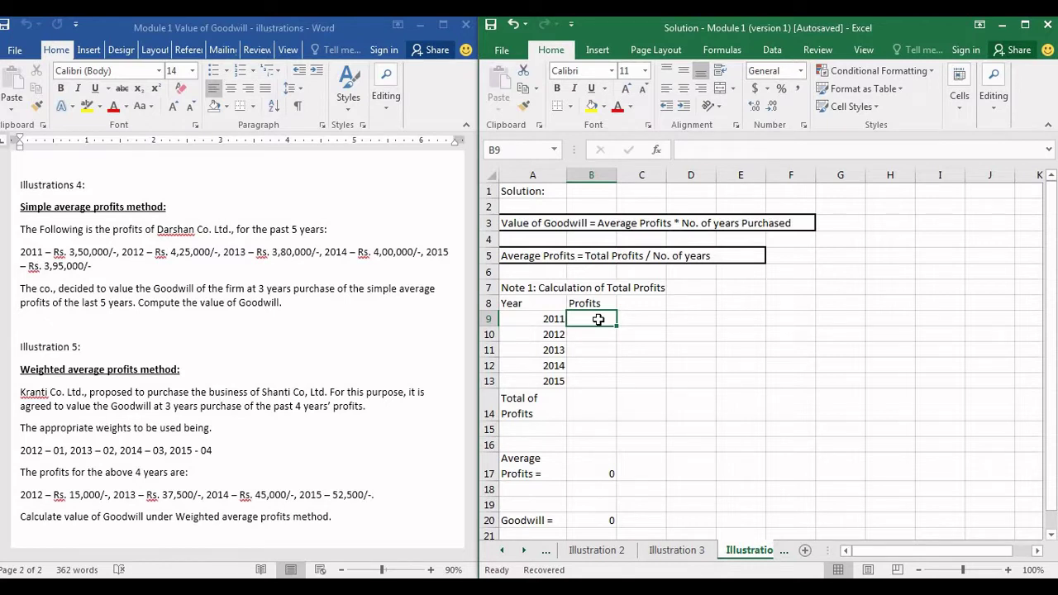
In the Word document, replace "is" with "are" in the opening sentence of Illustration 4.
click(91, 235)
double_click(90, 233)
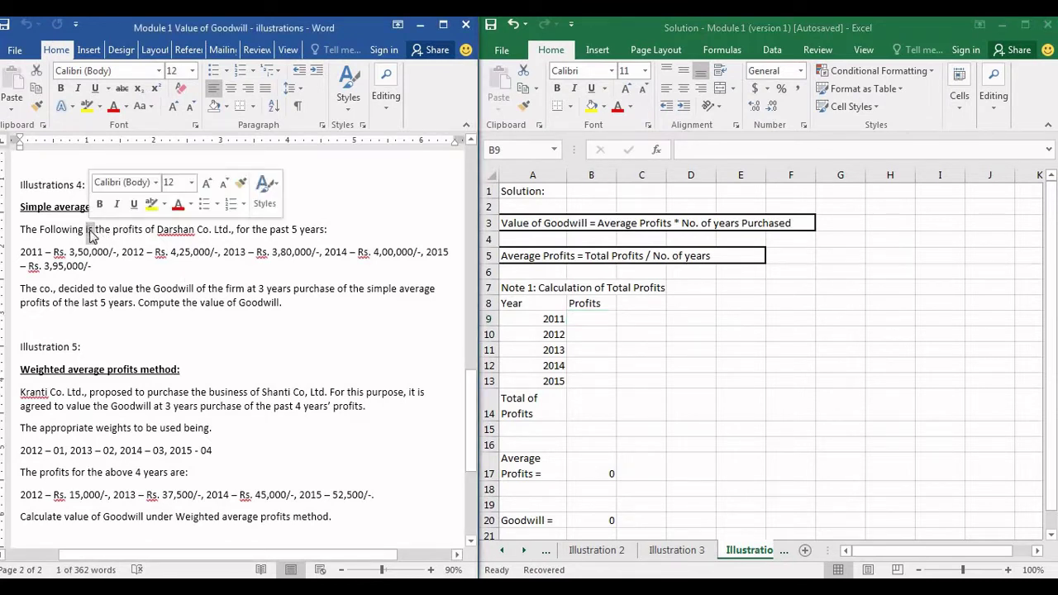
text(are)
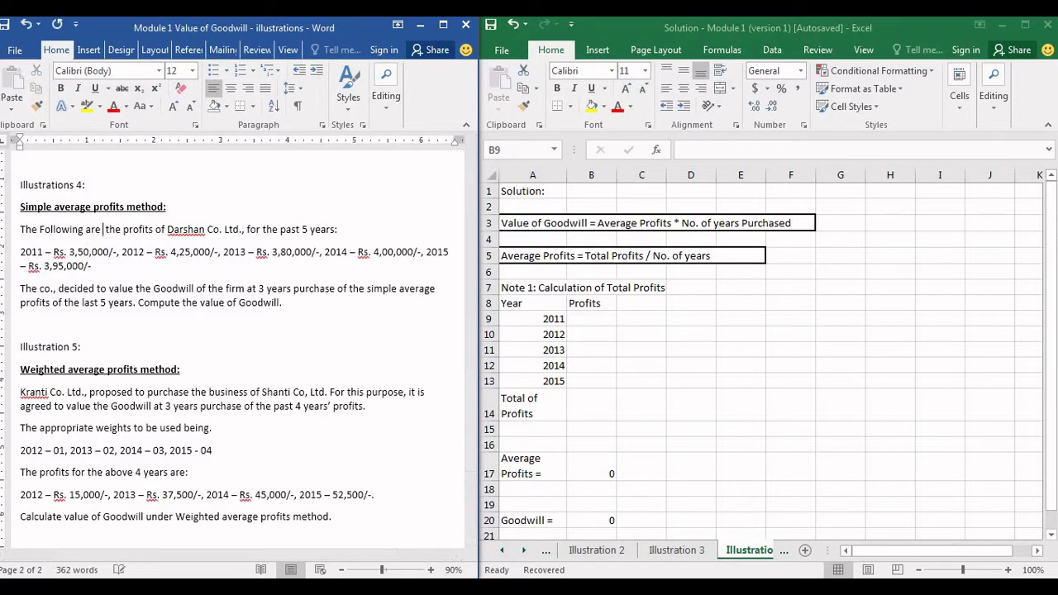
key(Delete)
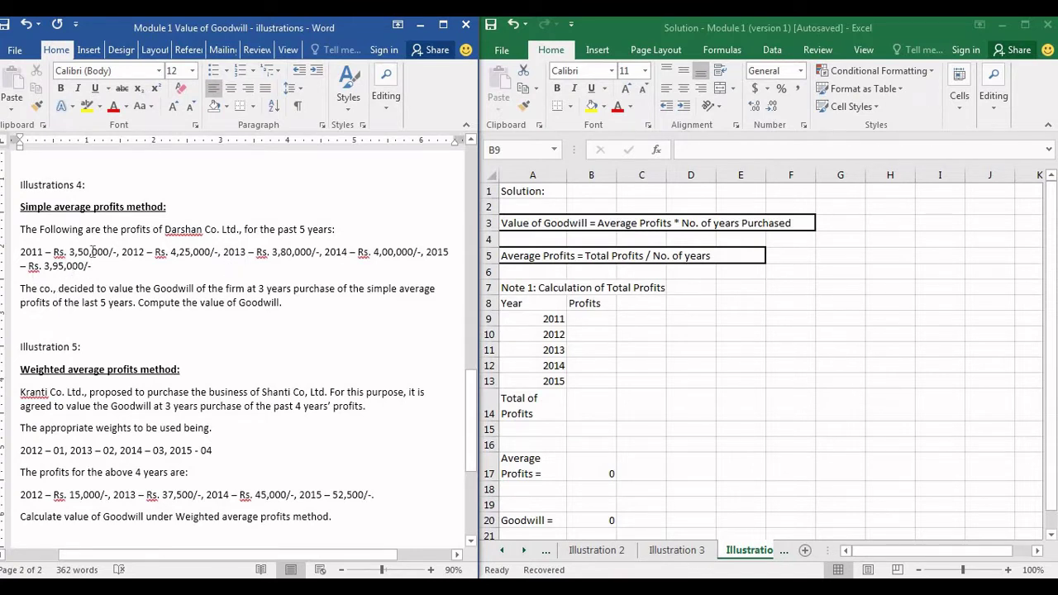
Read Illustration 4's yearly profits and the condition of 3 years purchase of the simple average profits.
click(374, 253)
click(56, 266)
click(136, 266)
click(34, 288)
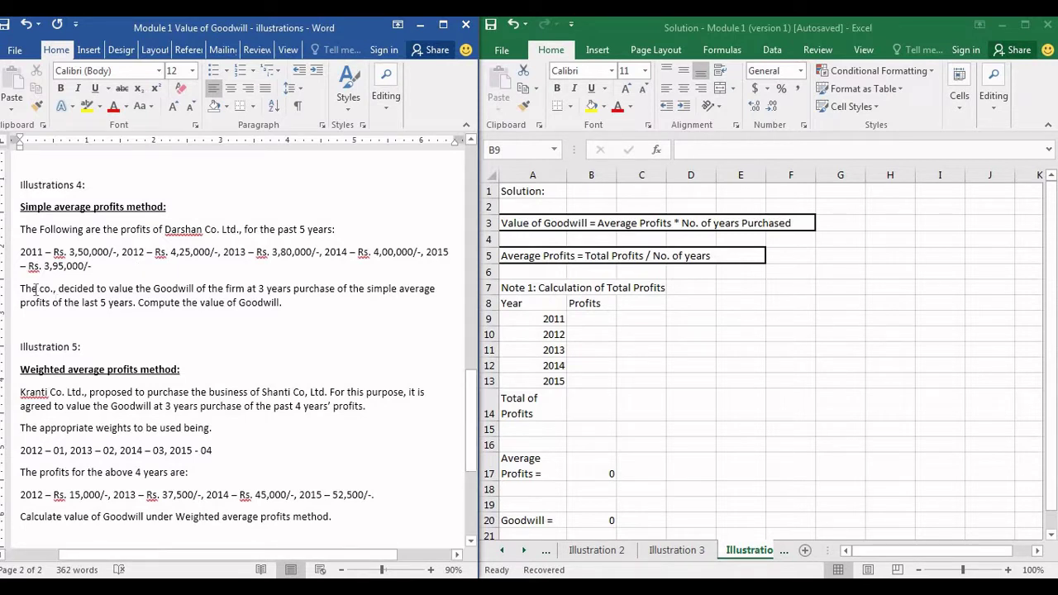
click(80, 302)
click(328, 310)
drag(364, 291, 159, 307)
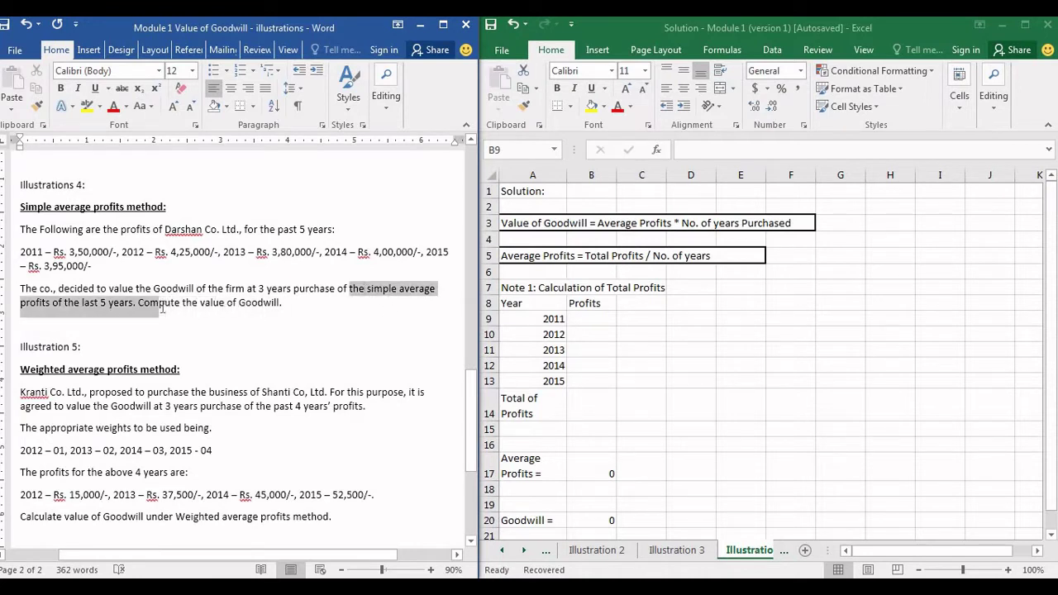
click(315, 310)
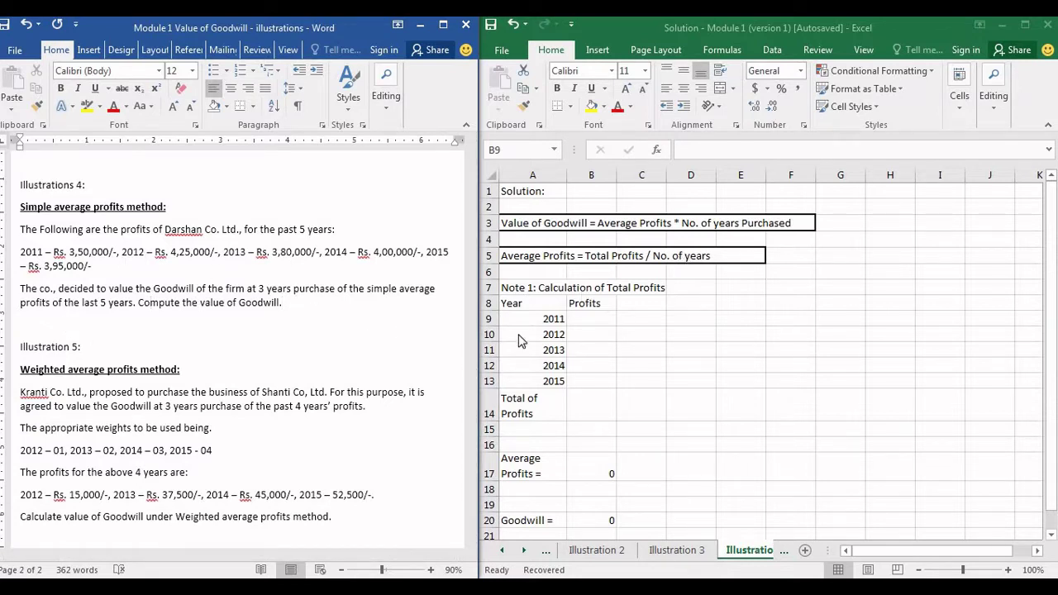
Switch to the Excel workbook and review the goodwill and average profits formulas and the Note 1 heading.
click(599, 322)
click(546, 222)
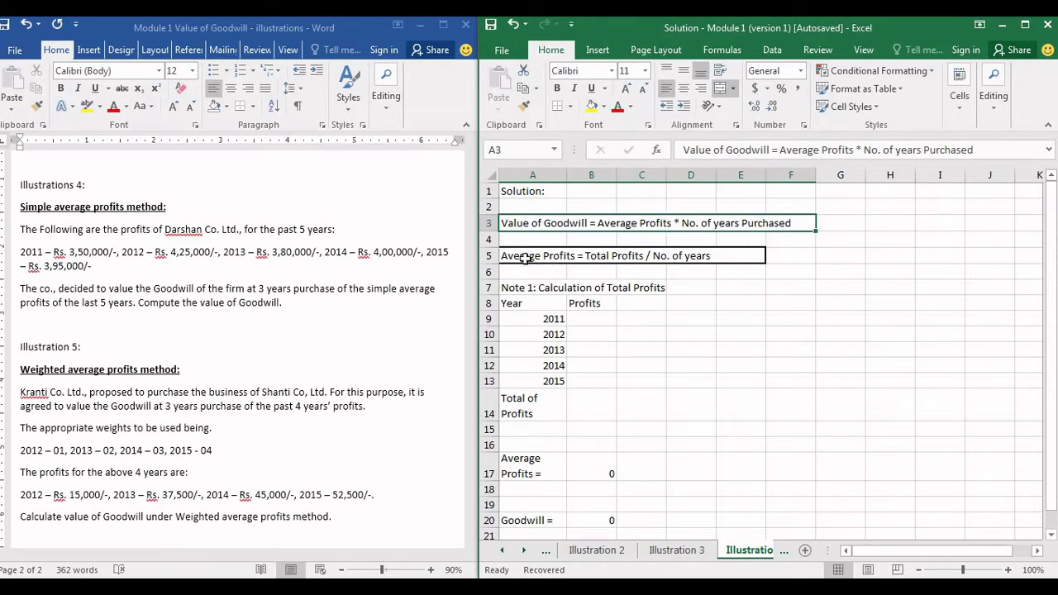
click(526, 258)
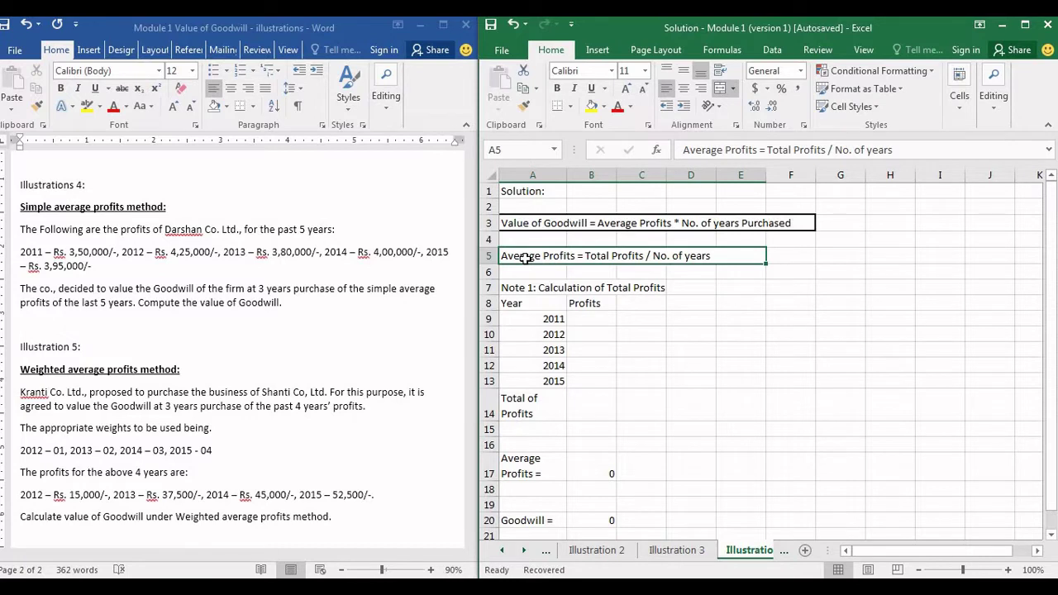
key(Down)
key(Down)
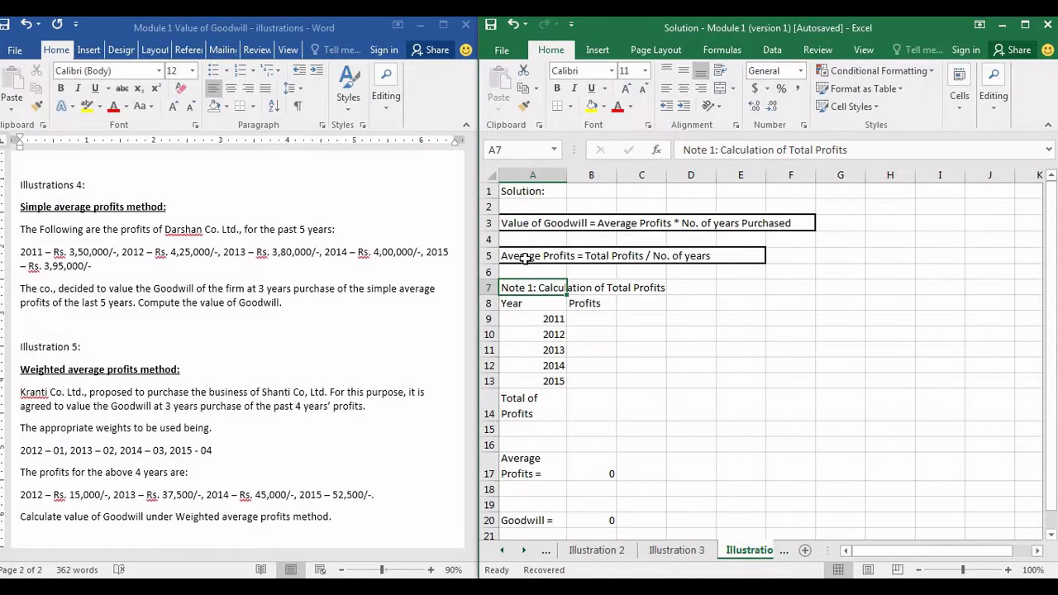
Enter the 2011 to 2015 profits in B9:B13 as 350000, 425000, 380000, 400000 and 395000.
key(Down)
key(Right)
key(Down)
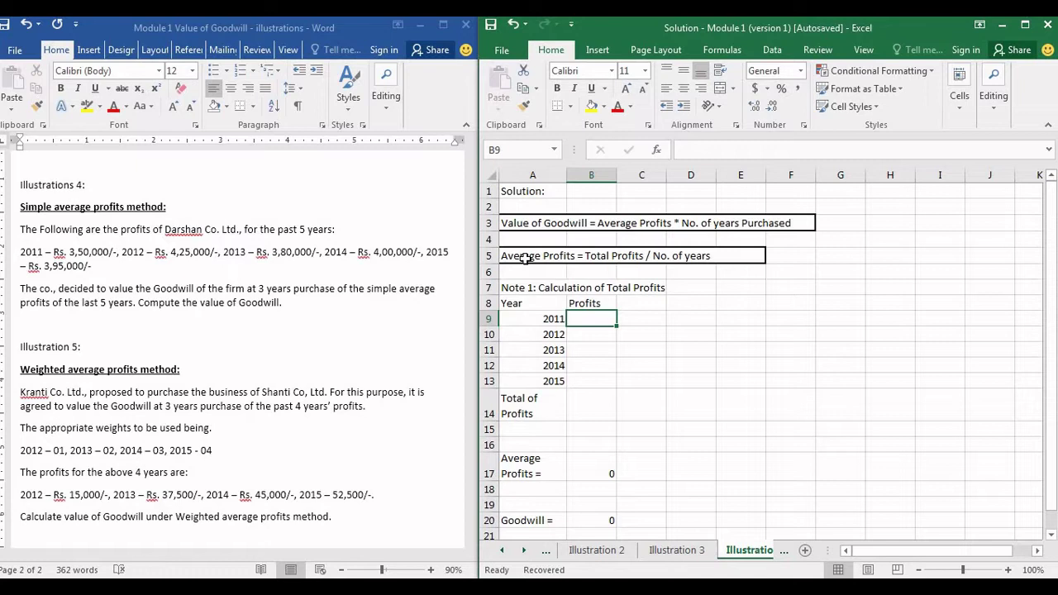
text(350)
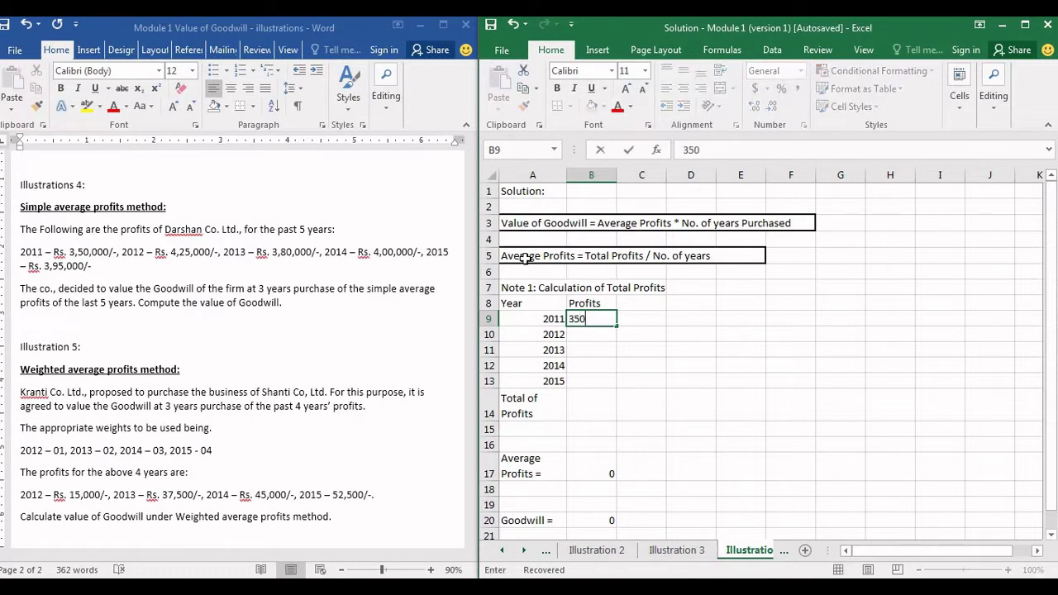
text(000)
key(Return)
text(425000)
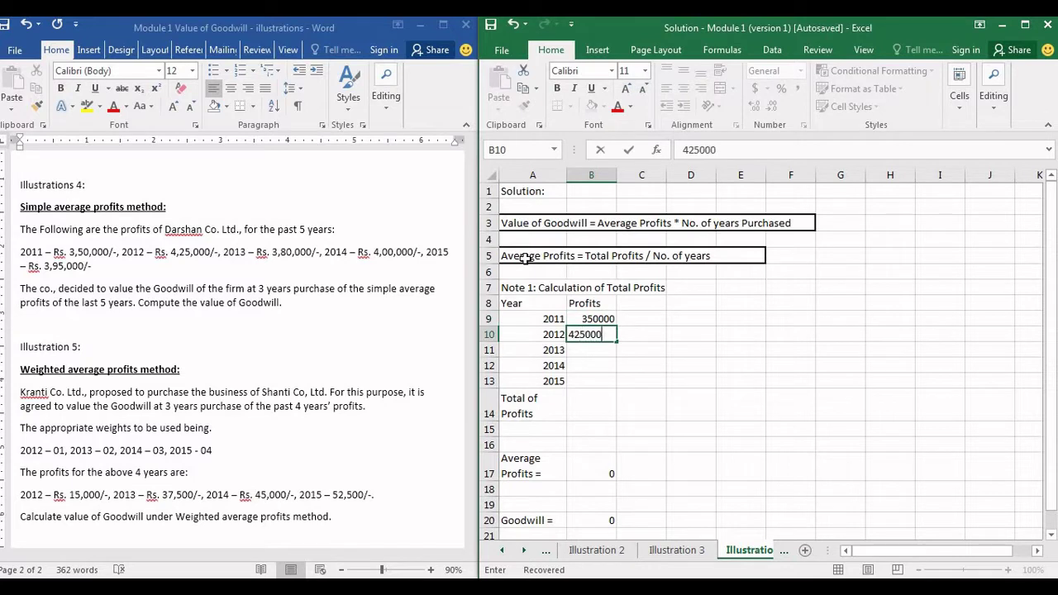
key(Return)
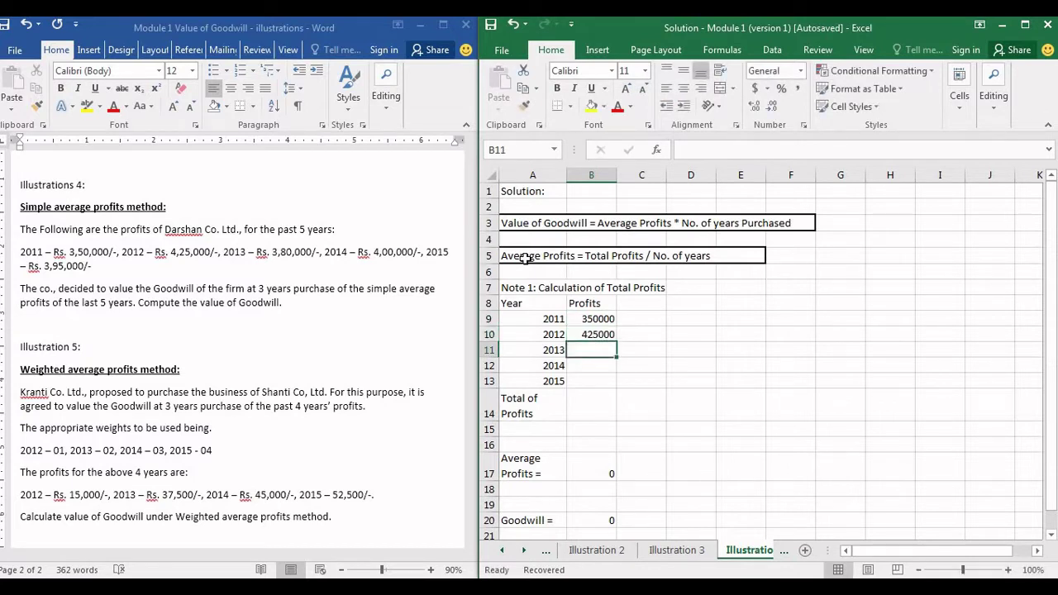
text(380000)
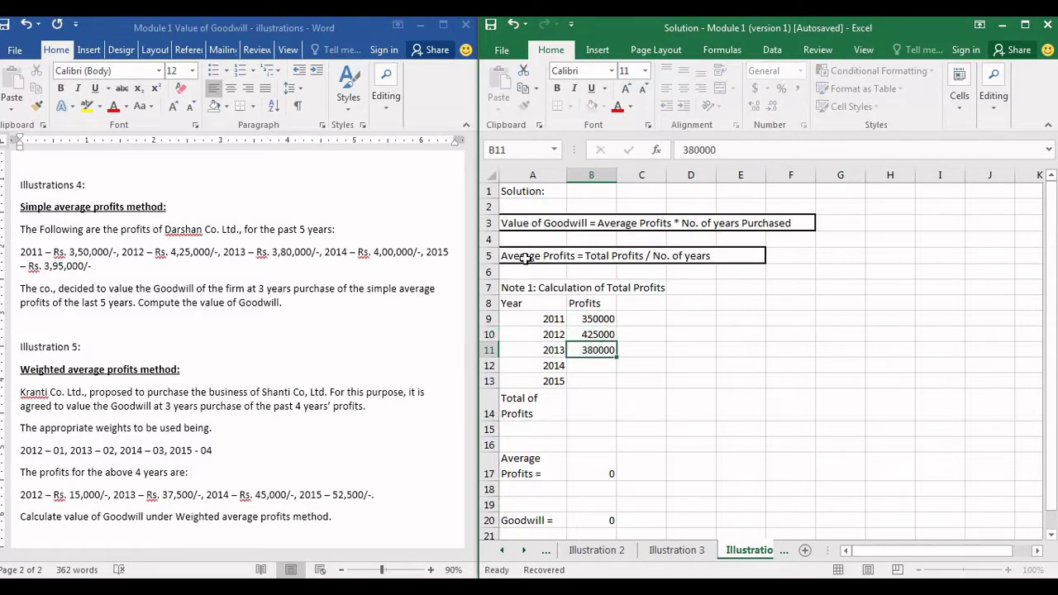
key(Return)
text(400000)
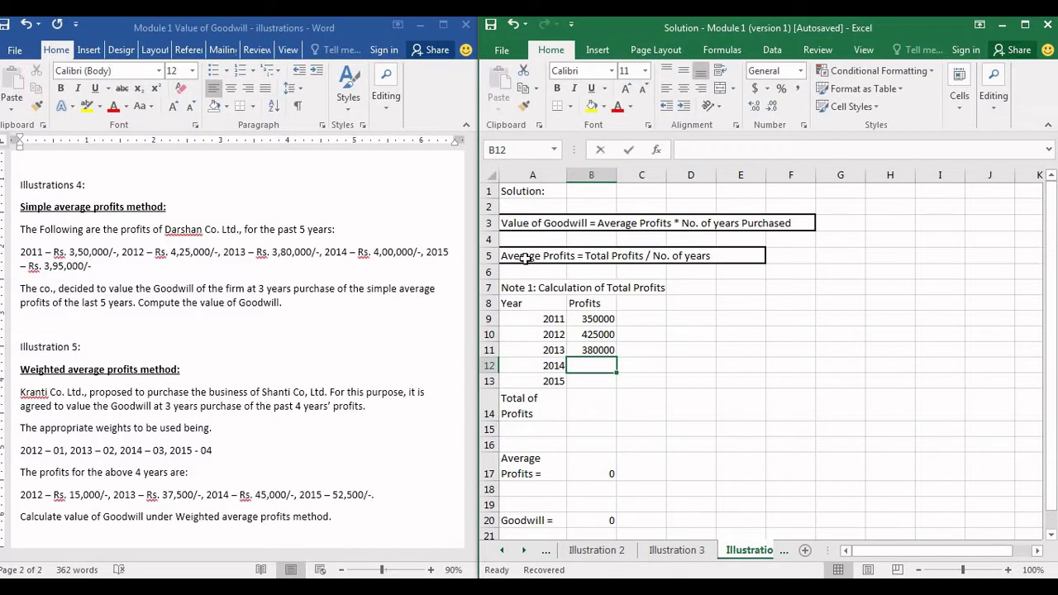
key(Return)
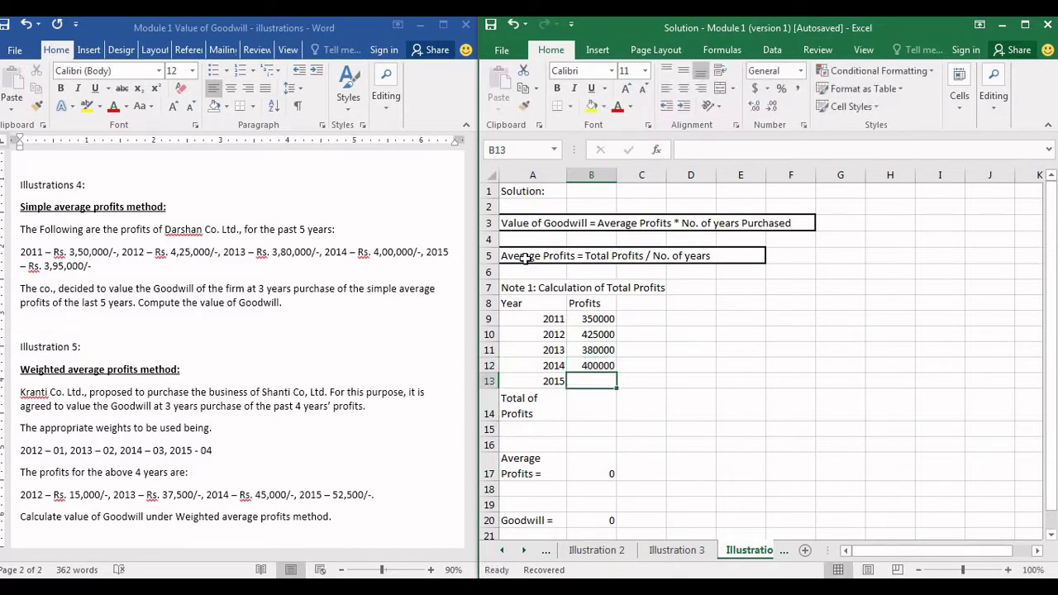
text(395000)
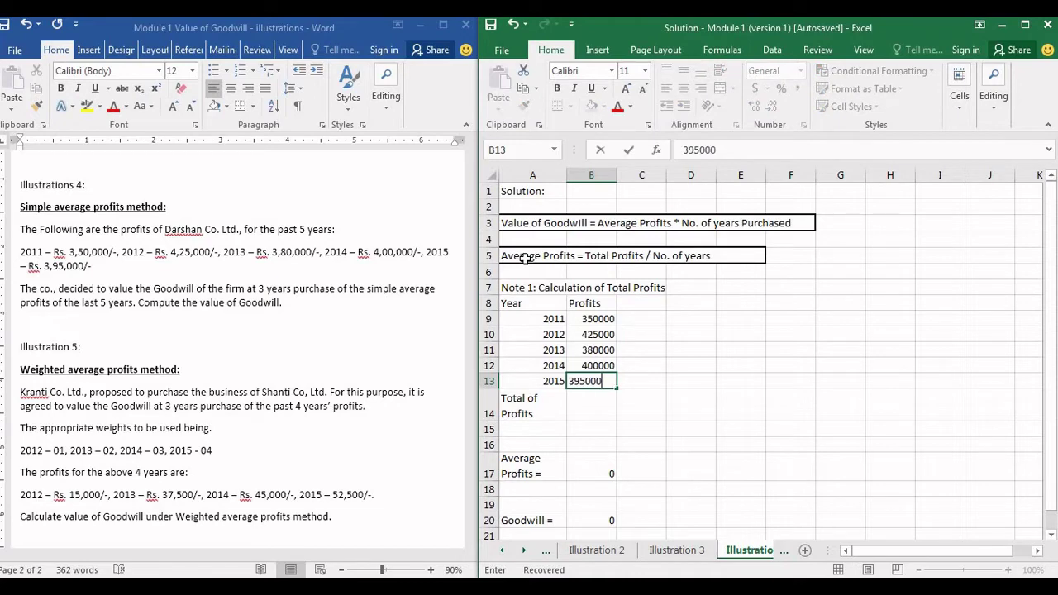
key(Return)
Calculate the total of profits in B14 with =SUM(B9:B13).
text(=sum()
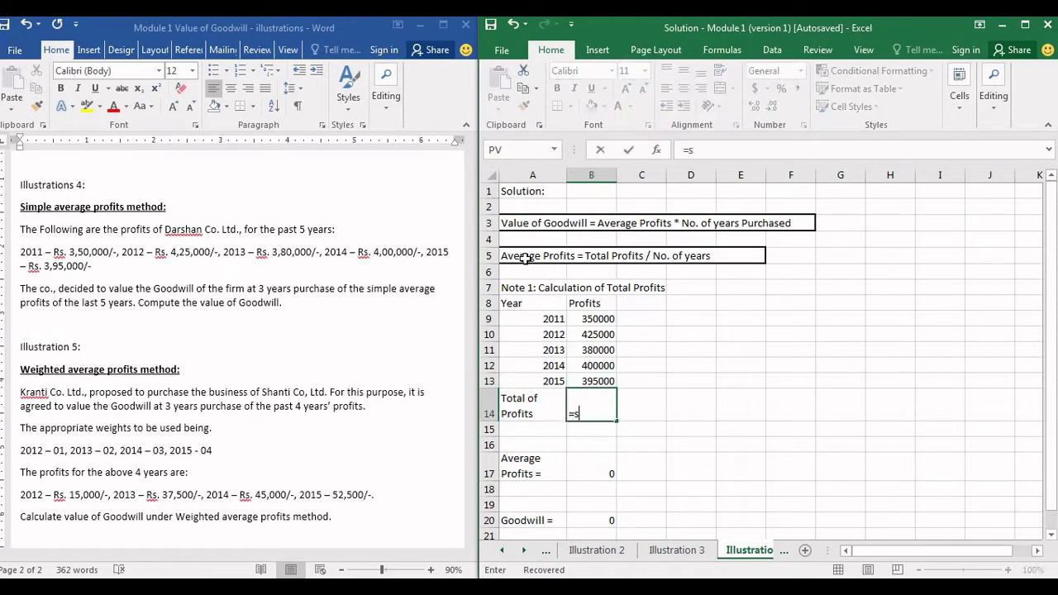
key(Up)
key(shift+Up)
key(shift+Up)
key(shift+Up)
key(shift+Up)
key(Return)
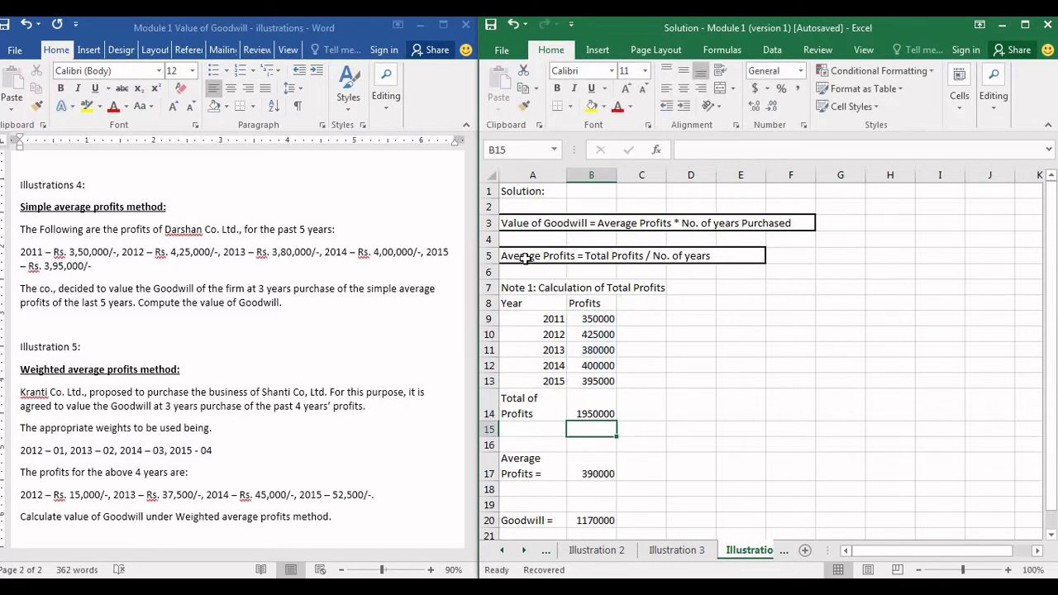
Review the formulas for the total of profits in B14 and the average profits in B17.
key(Down)
key(Down)
key(Up)
key(Up)
key(Up)
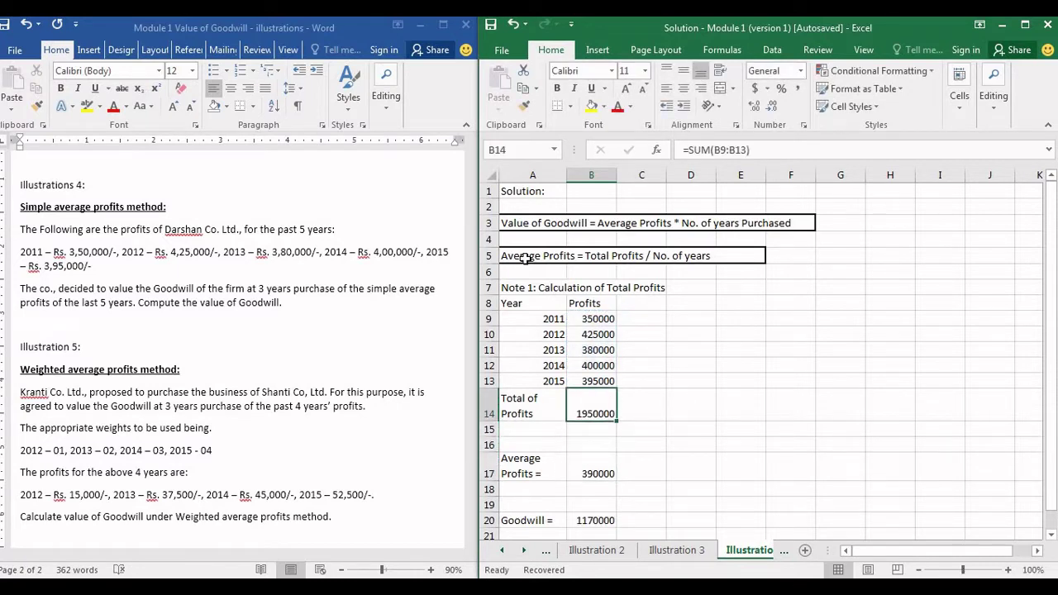
key(Down)
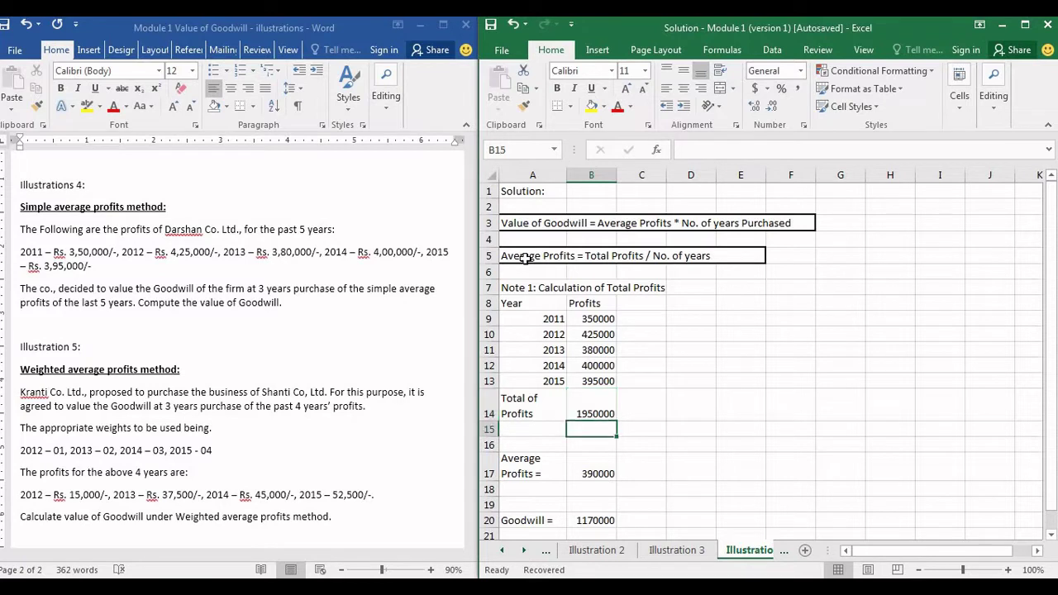
key(Up)
key(Down)
key(Down)
key(Down)
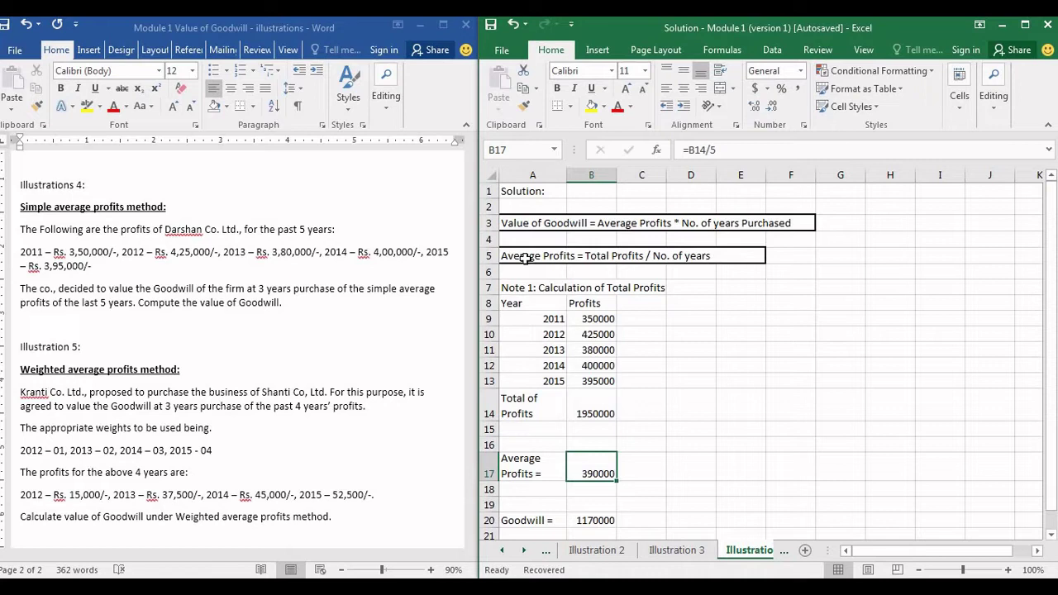
key(Up)
key(Up)
key(Up)
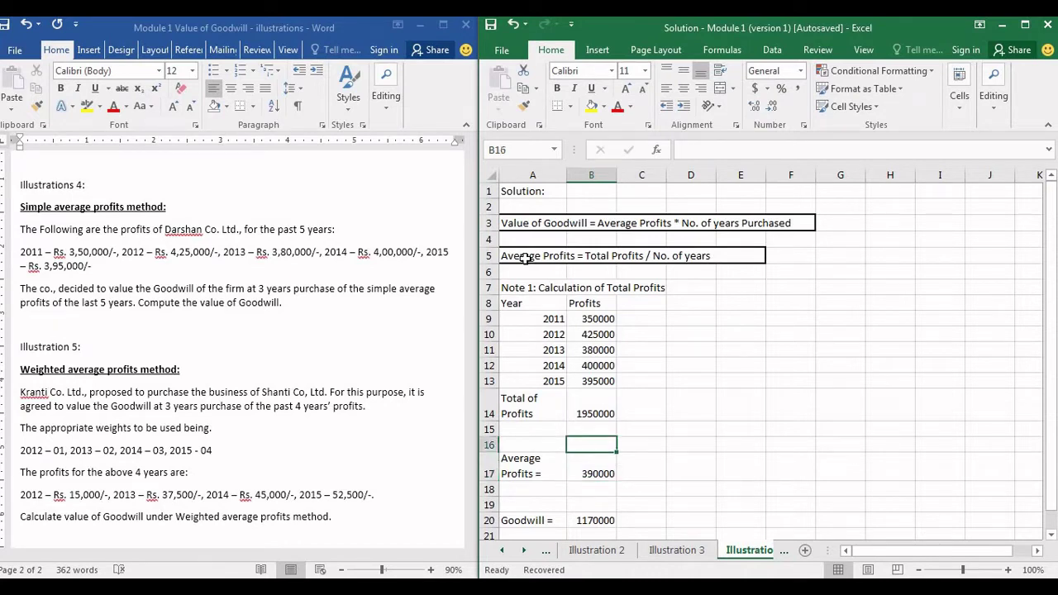
Check the count of the yearly profits in B9:B13 against the divisor in the average profits formula in B17.
key(Up)
key(Up)
key(Up)
key(Up)
key(Up)
key(shift+Down)
key(shift+Down)
key(shift+Down)
key(shift+Down)
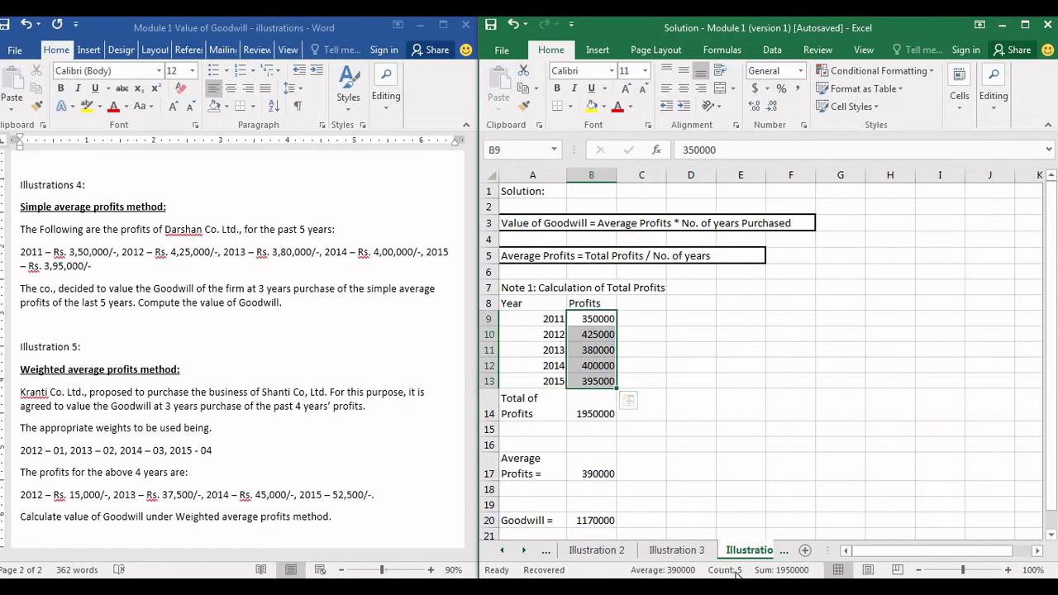
click(592, 473)
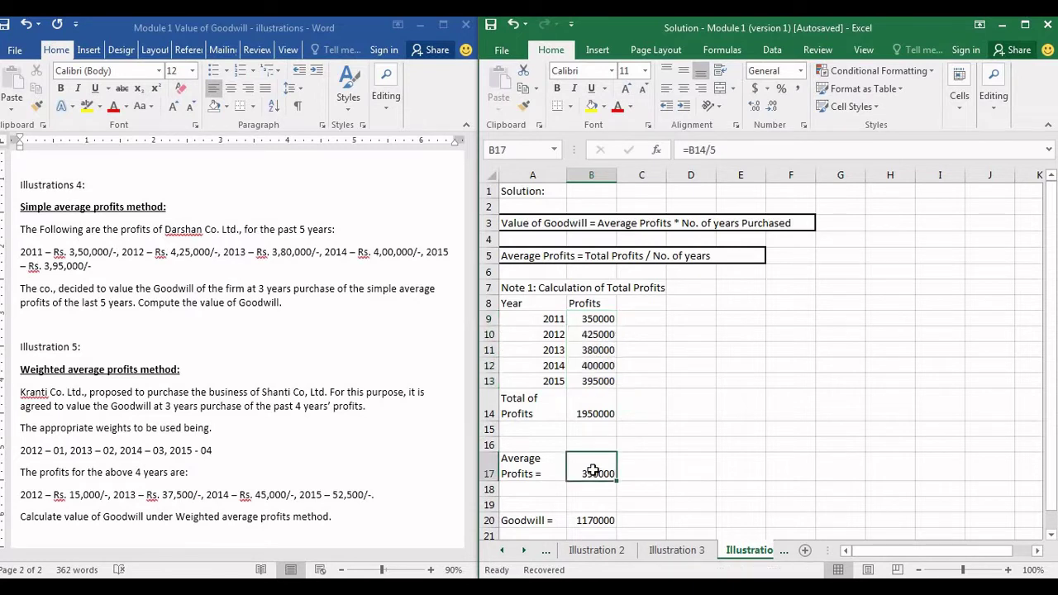
Calculate the average profits in B17 by dividing the total of profits by five years with =B14/5.
click(529, 475)
click(579, 469)
text(=)
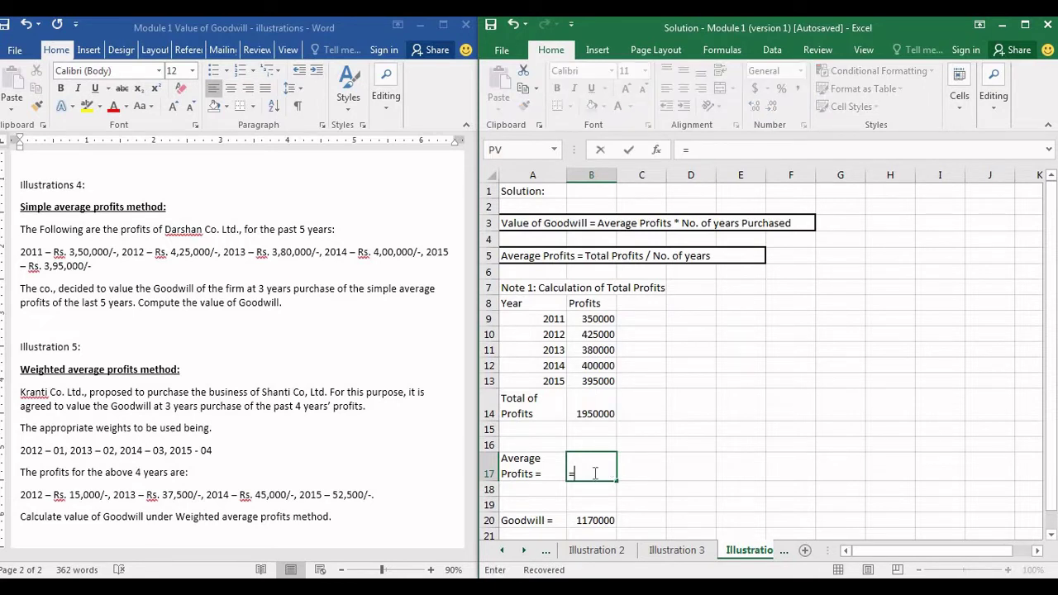
text(/)
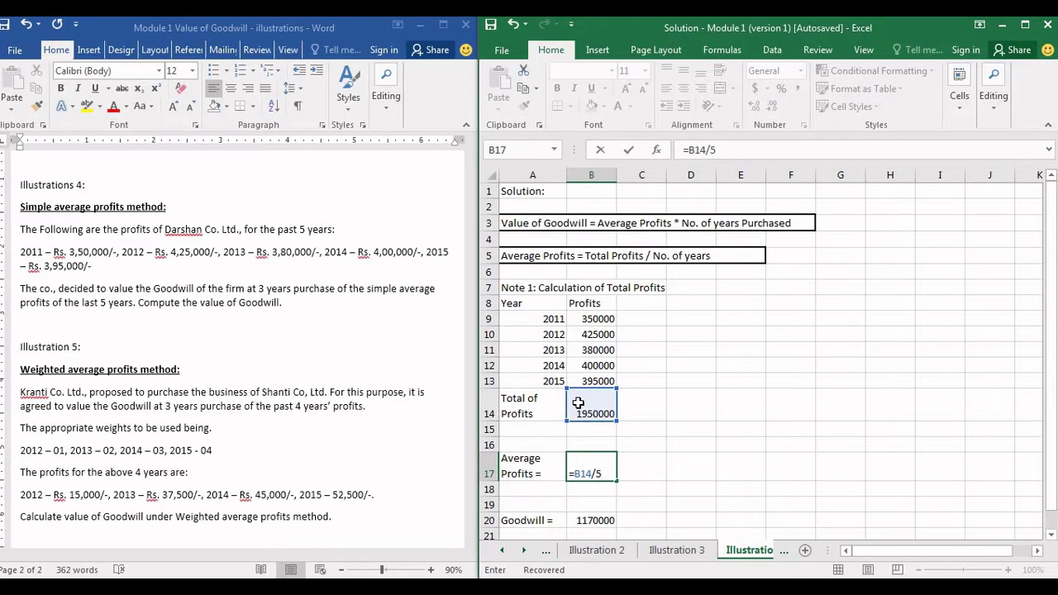
text(5)
key(Return)
key(Up)
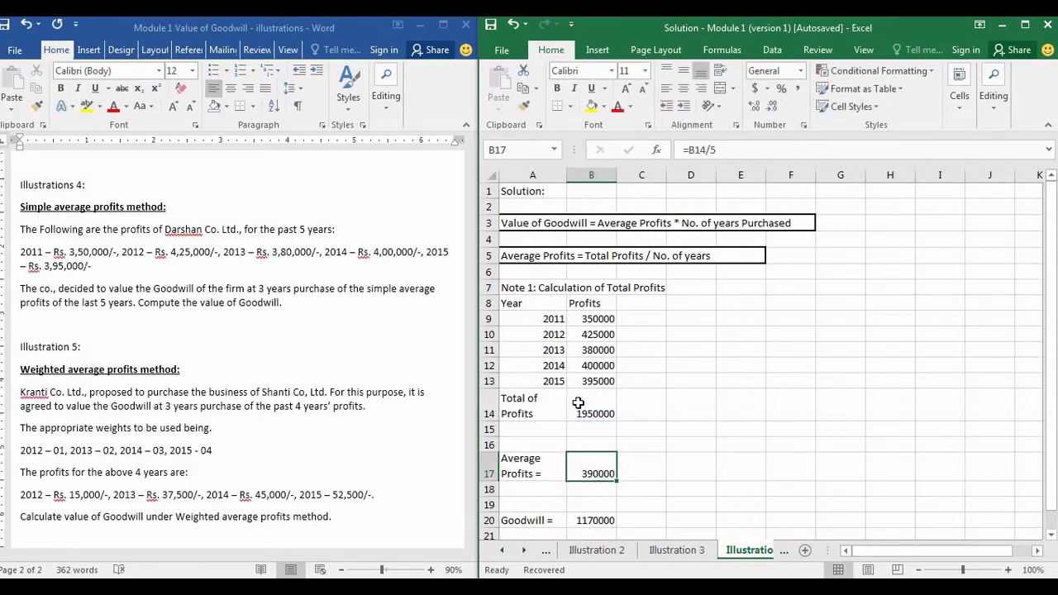
Calculate the goodwill in B20 as average profits times 3 years' purchase with =B17*3, and check the formula.
key(Down)
key(Down)
key(Down)
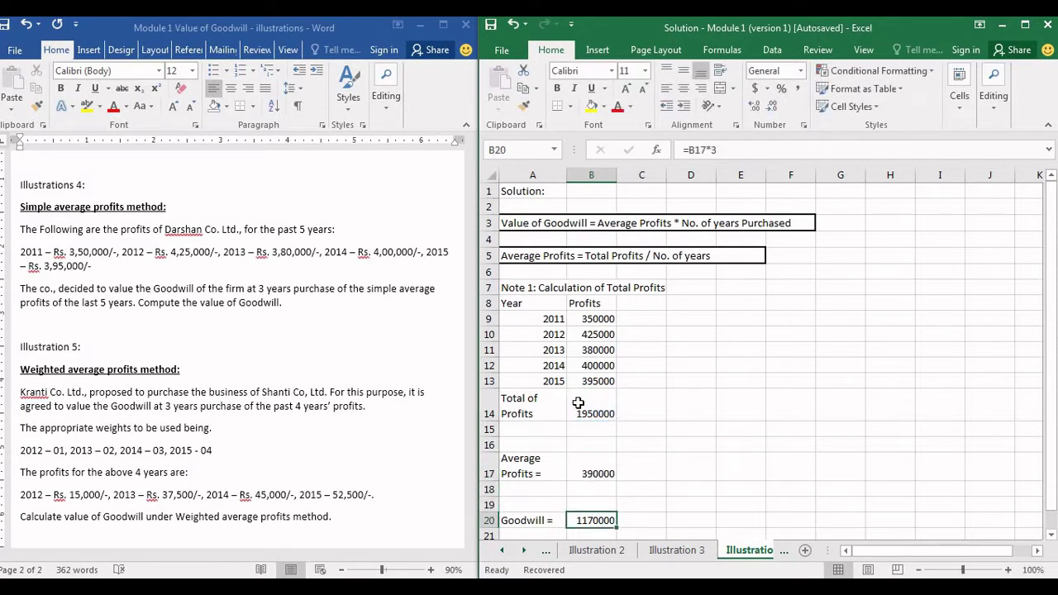
text(=)
key(Up)
key(Up)
key(Up)
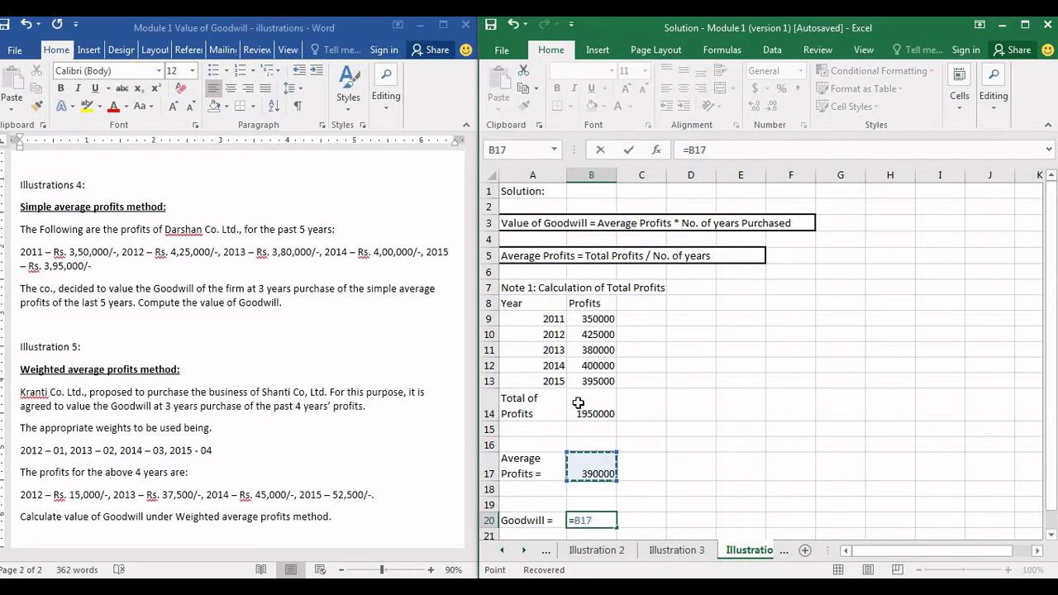
text(*3)
key(Return)
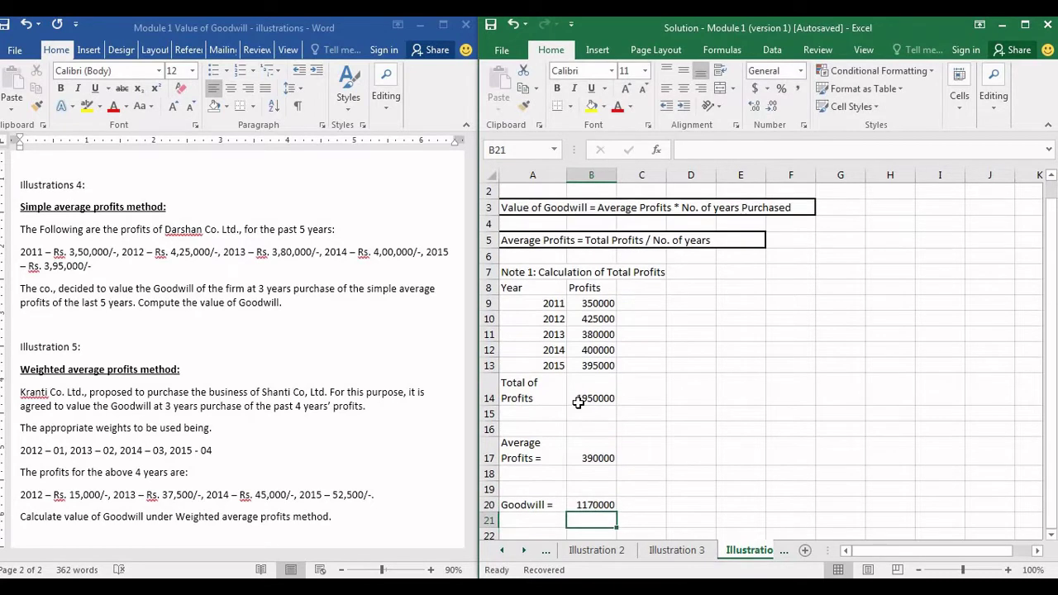
scroll(578, 402, down, 1)
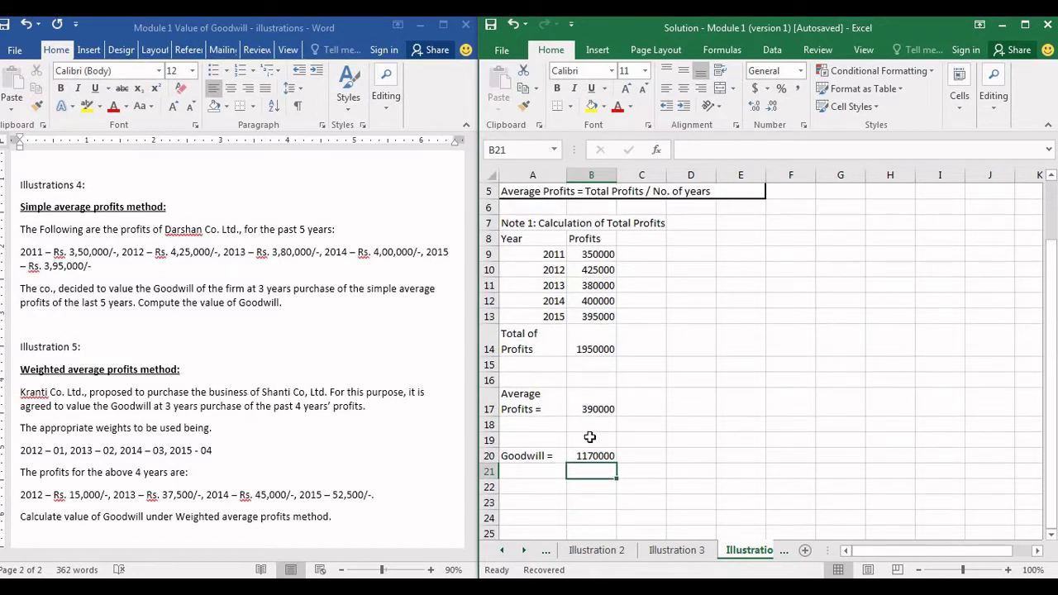
click(607, 455)
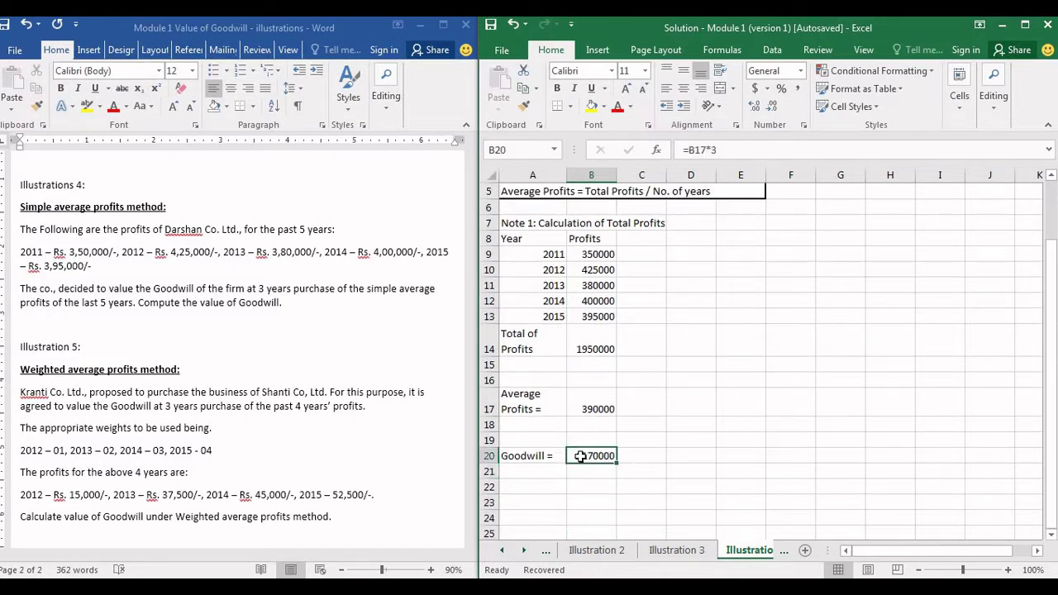
Open the Illustration 5 worksheet.
click(777, 551)
click(750, 550)
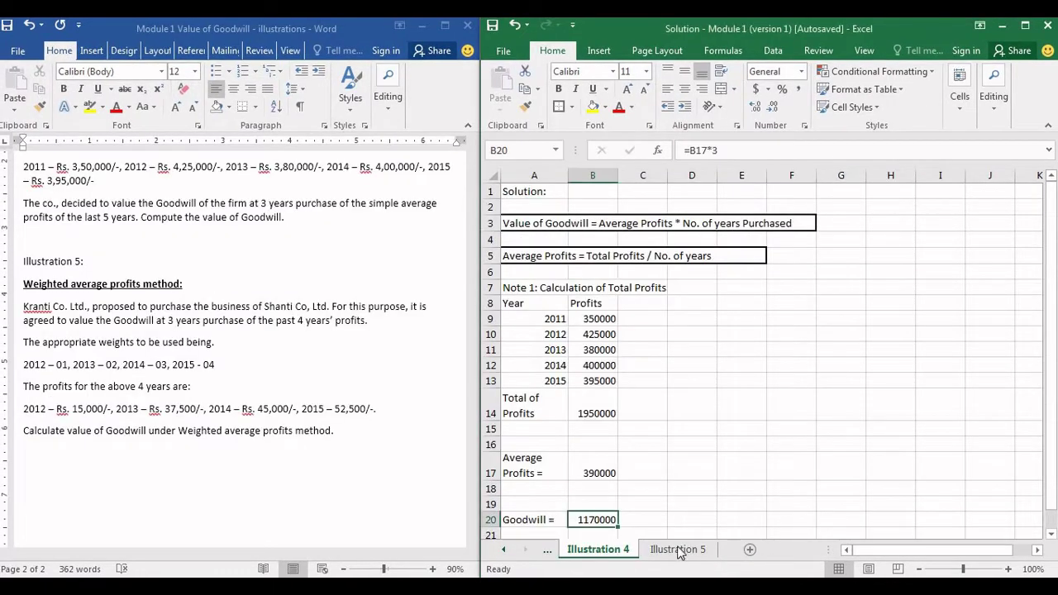
click(678, 550)
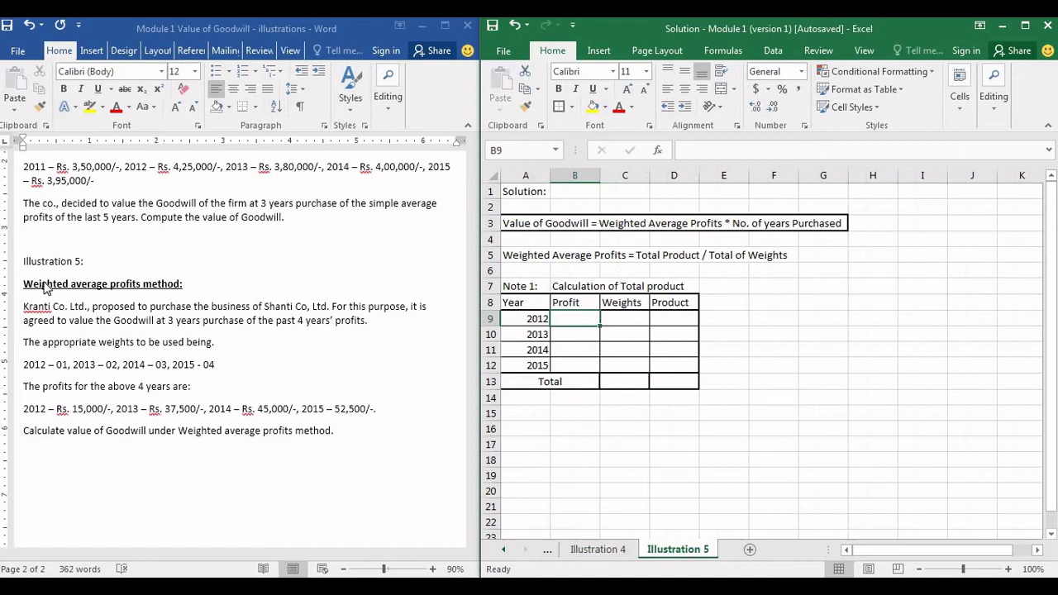
Read Illustration 5 in the Word document, examining the company being purchased, the years of purchase and the period of past profits.
click(105, 281)
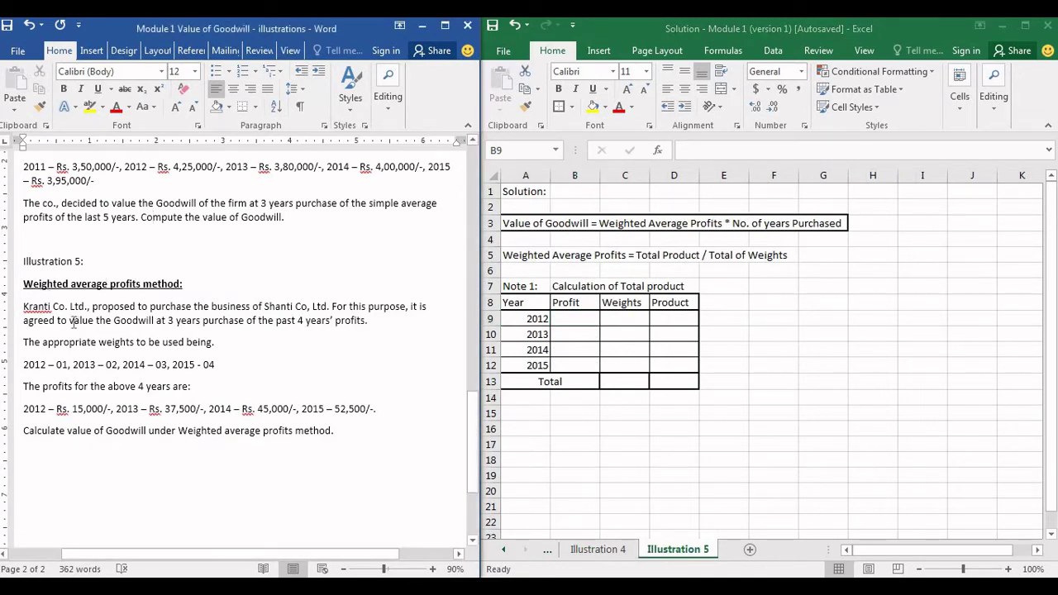
drag(20, 306, 334, 431)
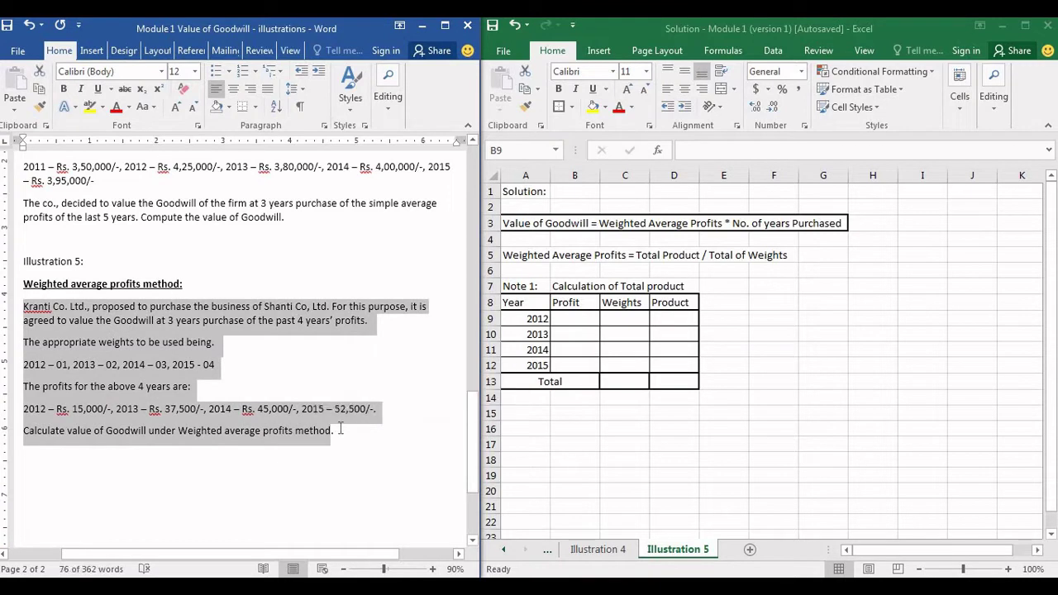
click(334, 431)
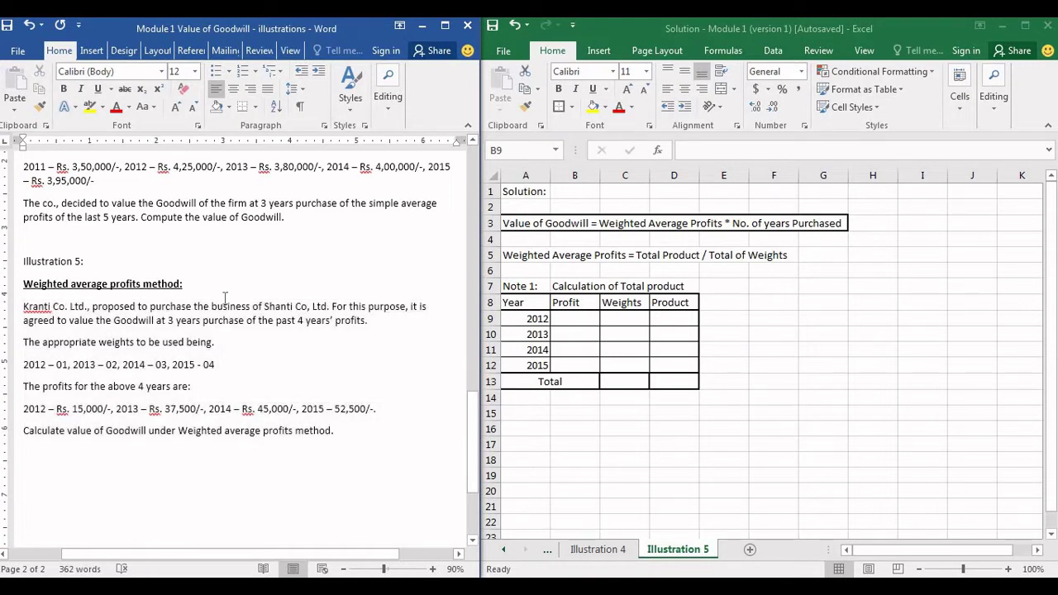
click(308, 305)
drag(266, 305, 328, 308)
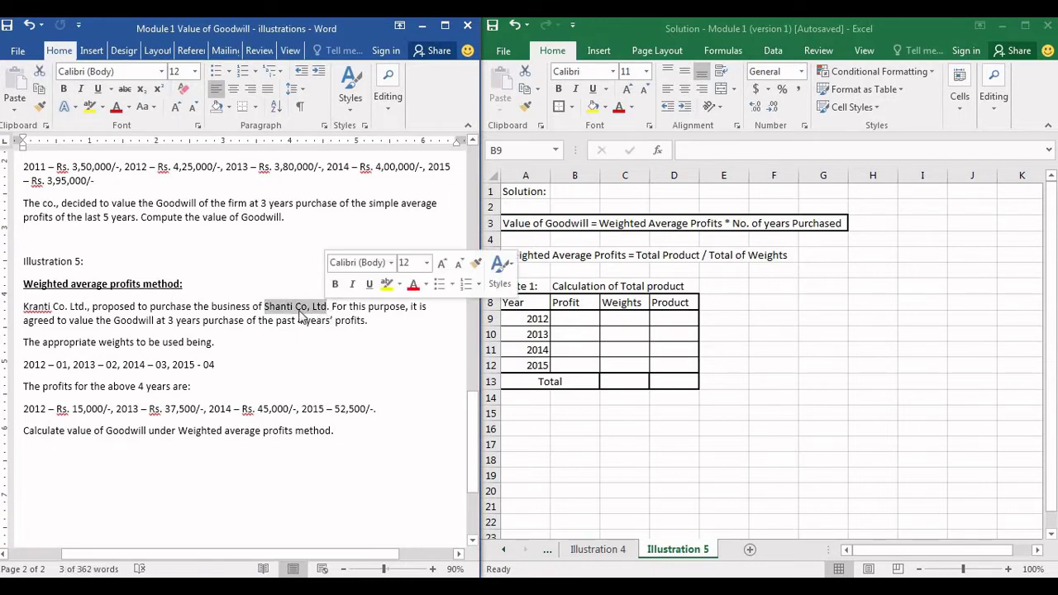
click(303, 310)
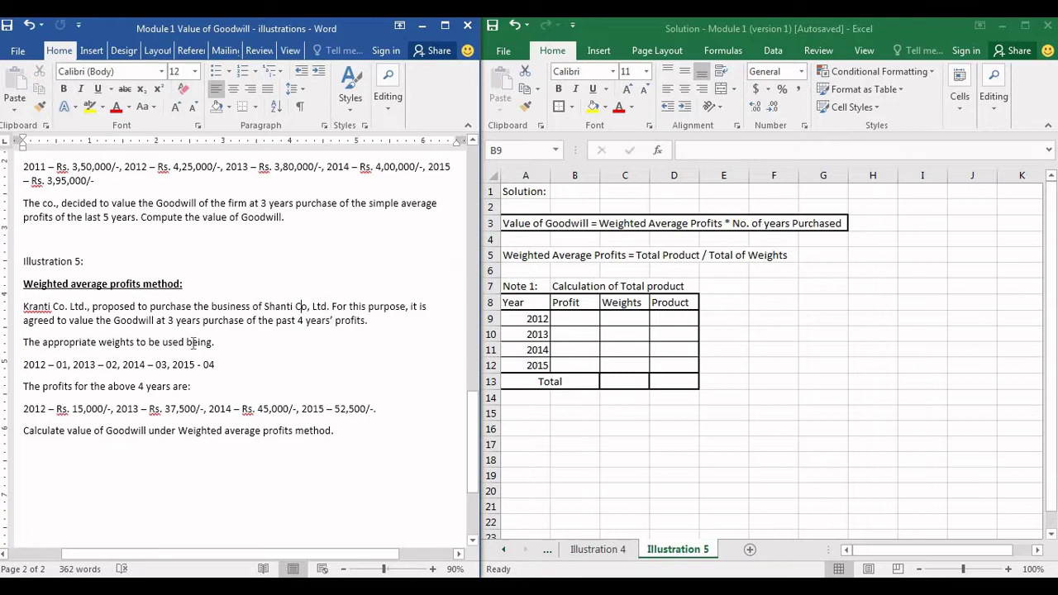
click(267, 305)
drag(149, 322, 366, 321)
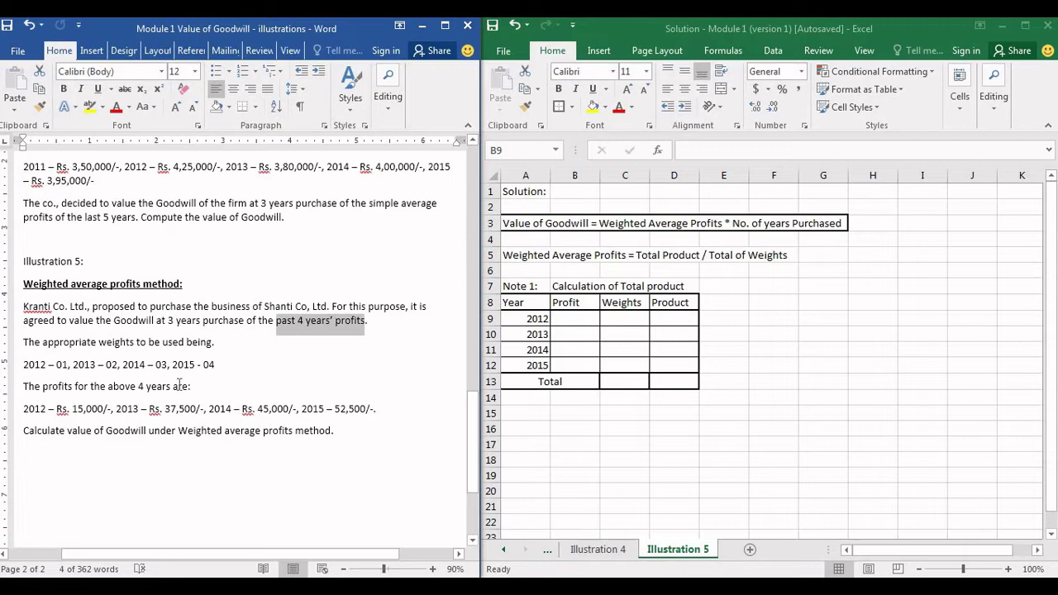
click(174, 392)
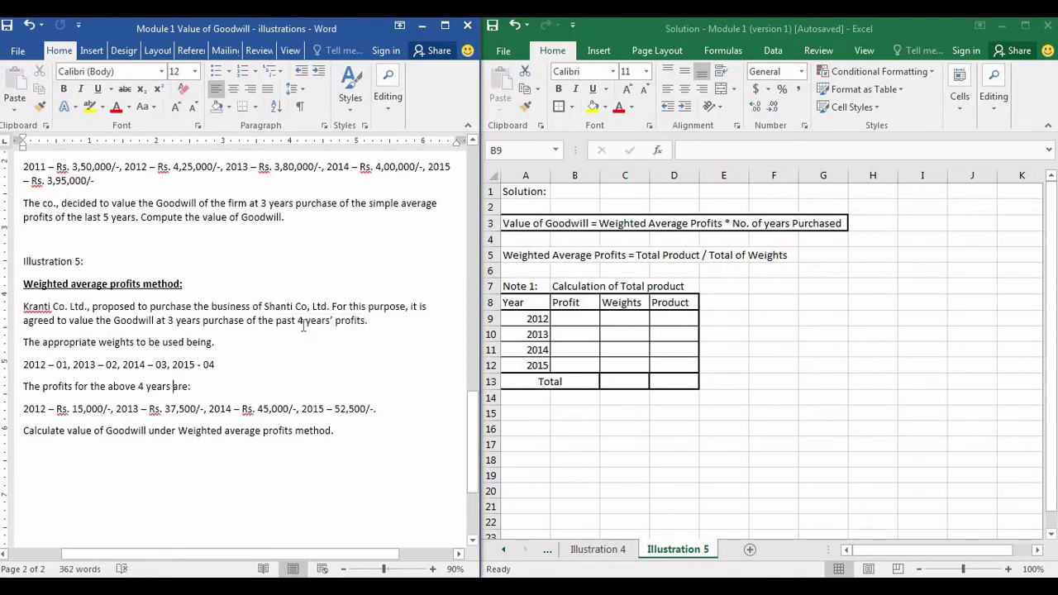
drag(276, 320, 334, 321)
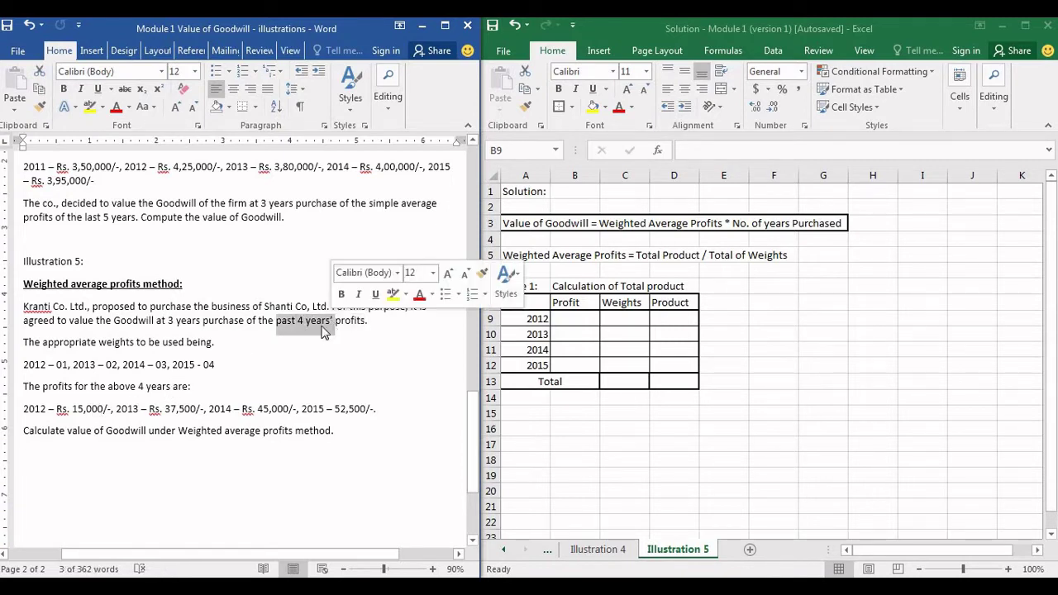
Examine Illustration 5's yearly profits for 2012 to 2015 and the goodwill calculation the problem asks for.
click(181, 415)
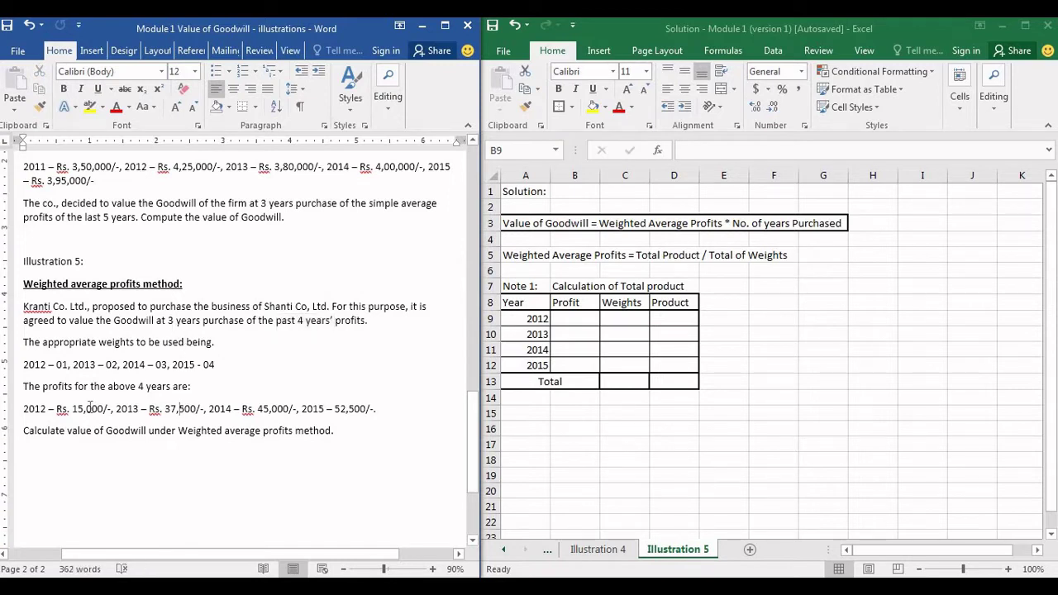
drag(36, 408, 376, 410)
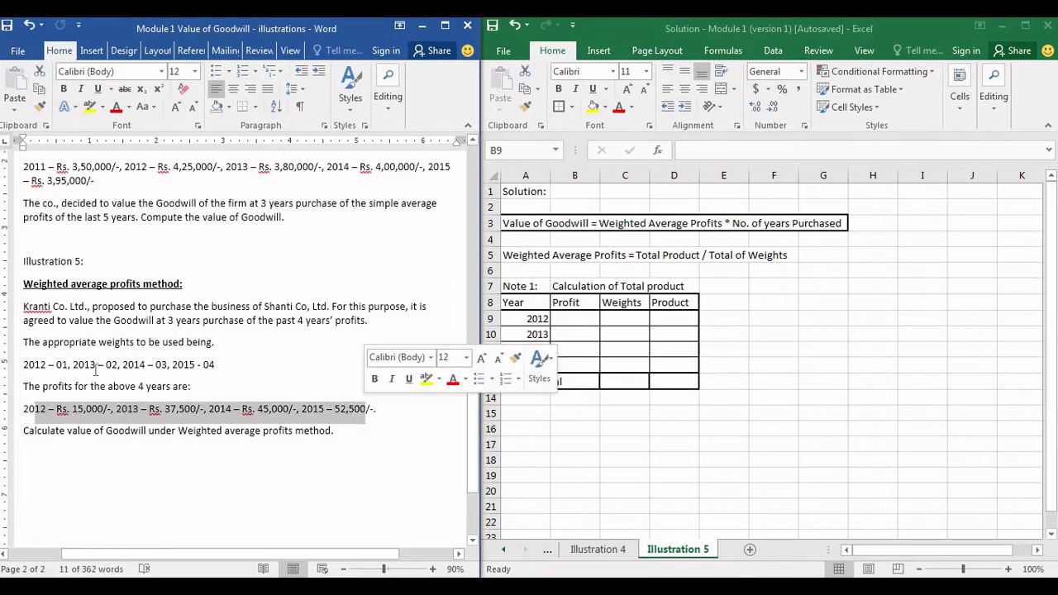
key(Left)
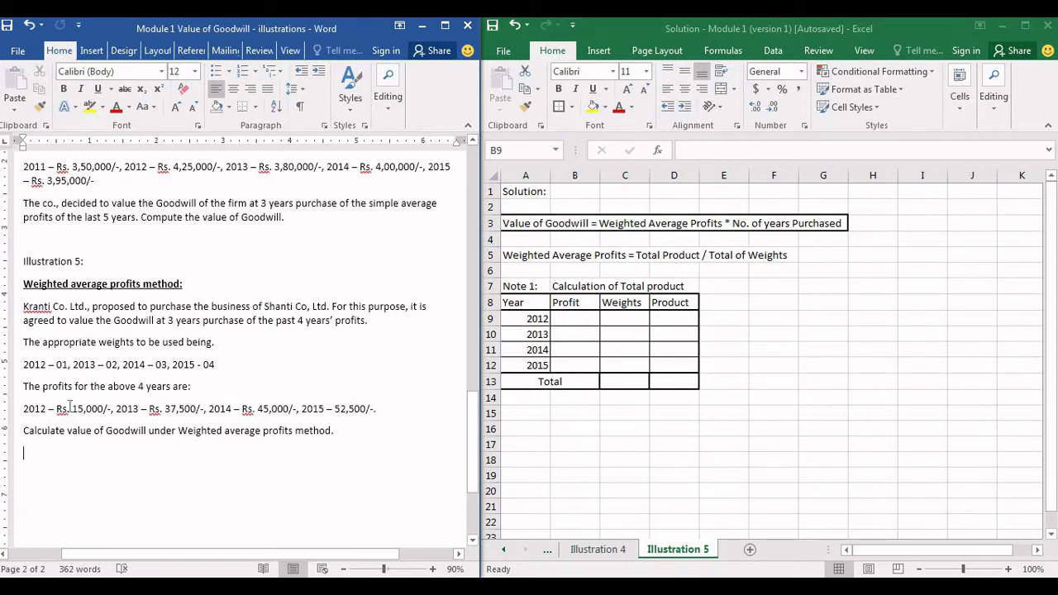
drag(71, 409, 275, 394)
drag(372, 403, 376, 408)
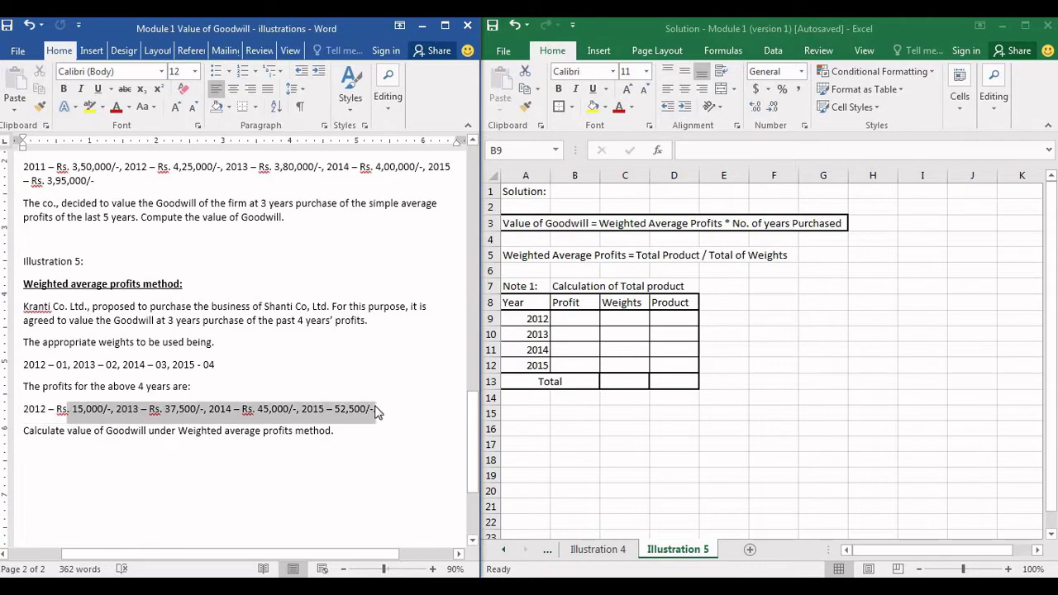
click(164, 408)
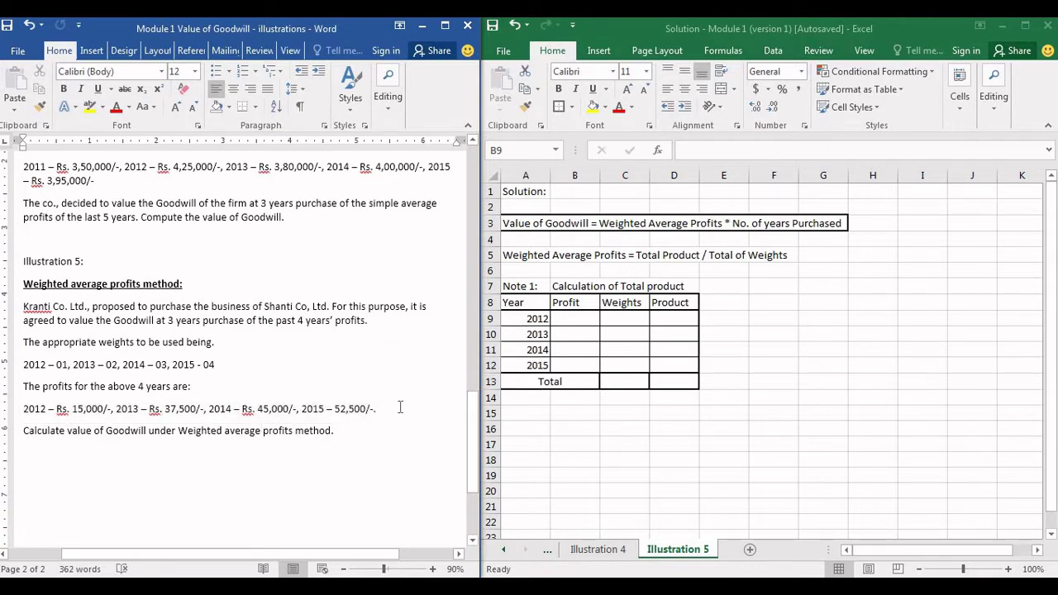
drag(386, 409, 37, 404)
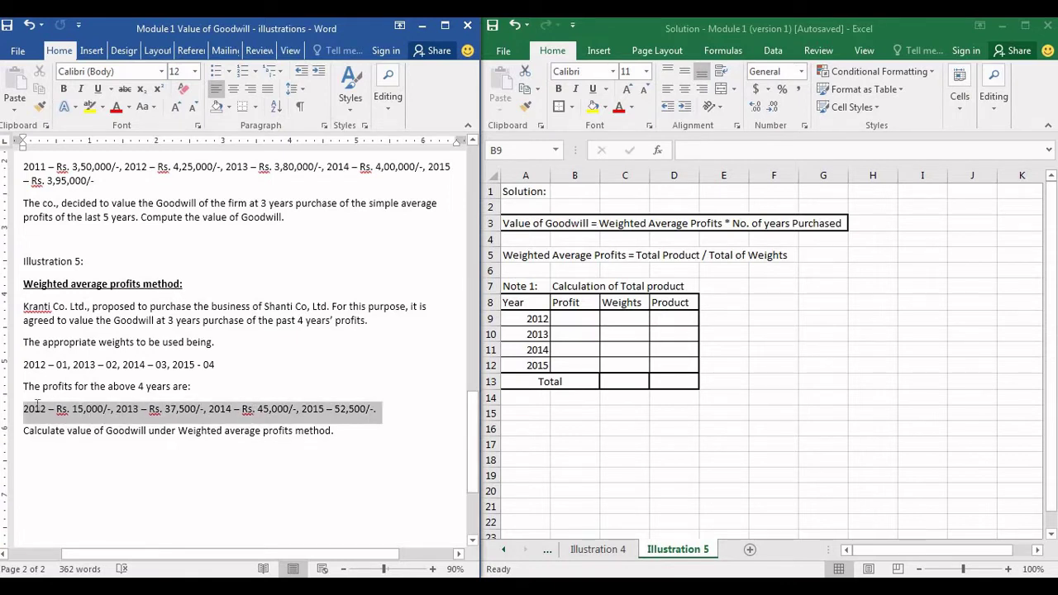
click(331, 430)
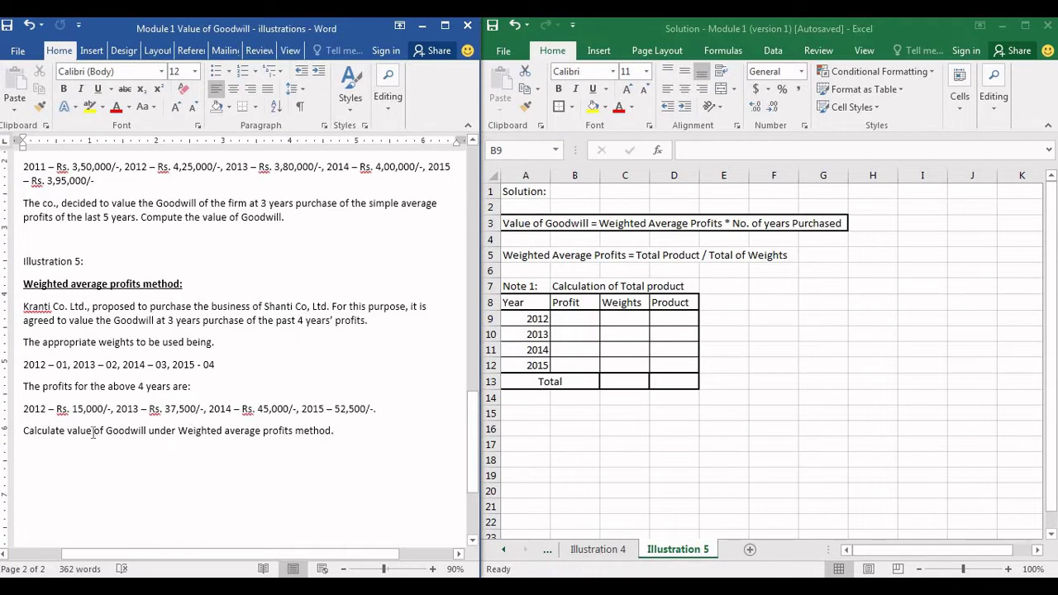
drag(68, 431, 304, 439)
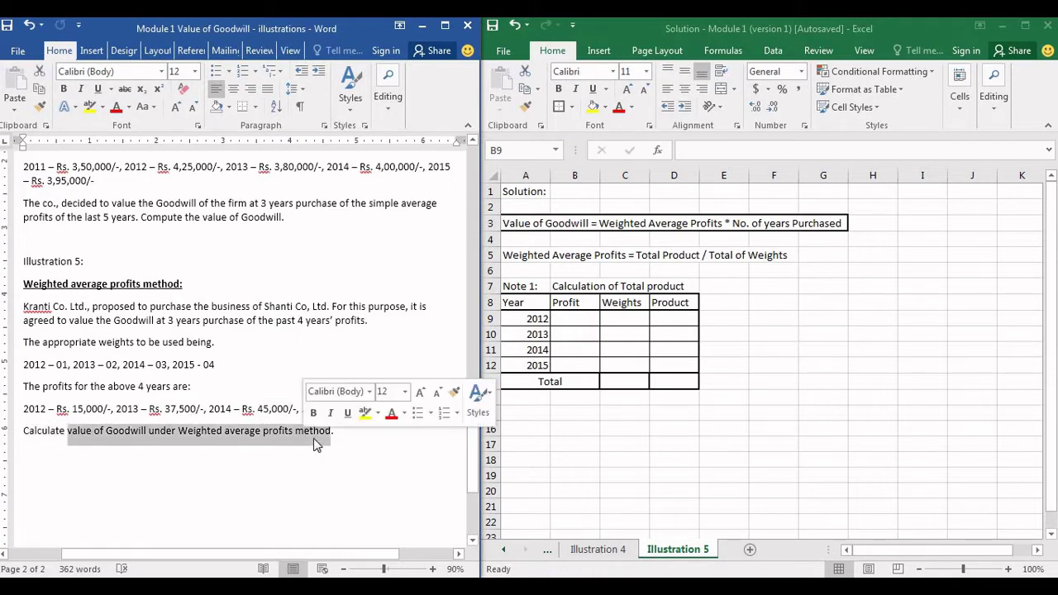
click(346, 437)
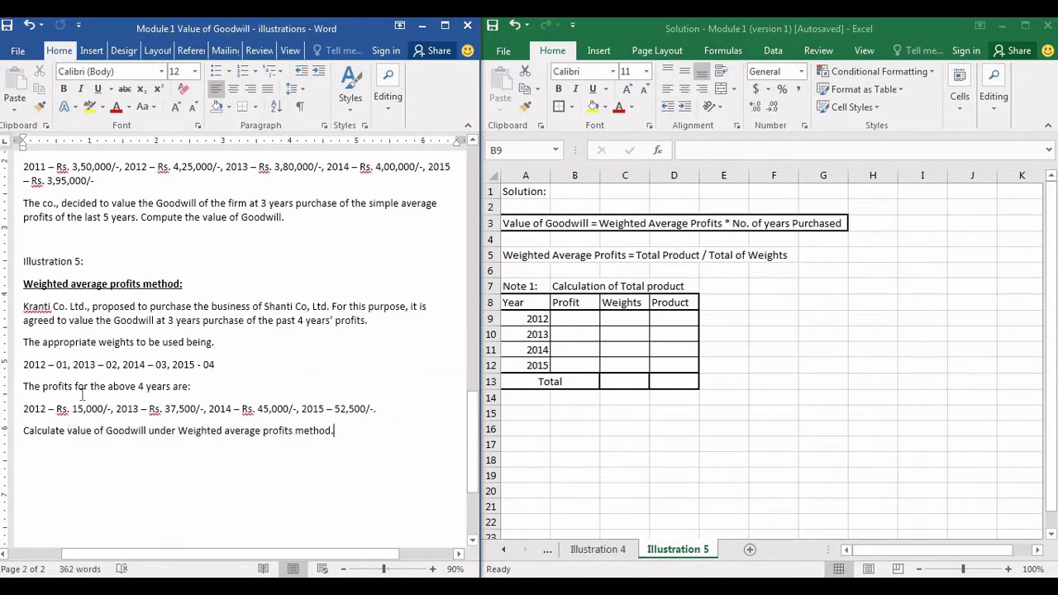
Compare the problem's yearly weights and profits with the Weights and Profit columns of the Excel table, finishing at the 2012 profit cell B9.
drag(23, 343, 210, 372)
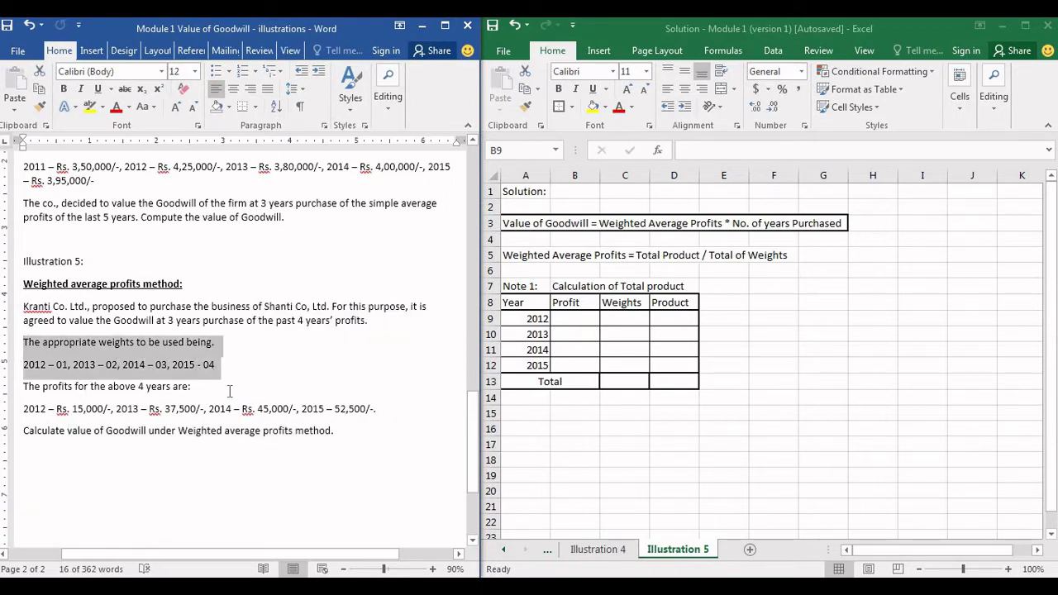
click(229, 390)
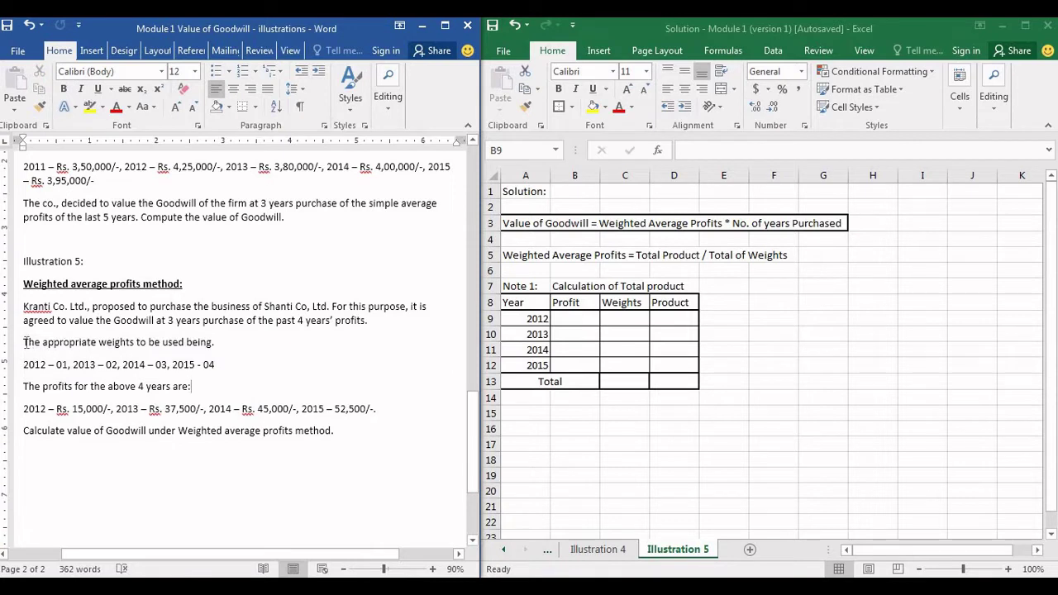
drag(23, 342, 214, 366)
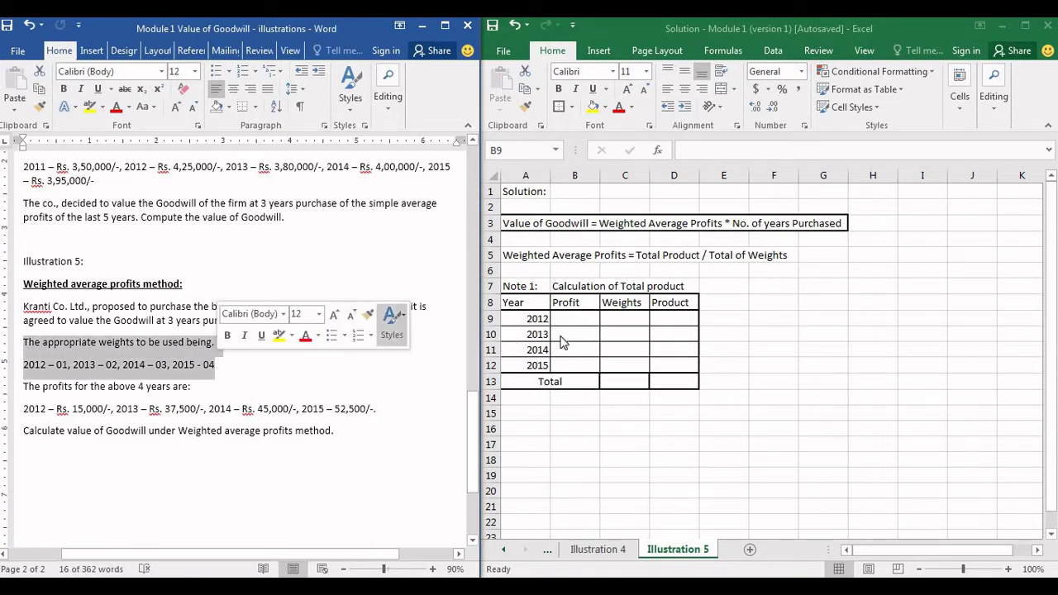
click(625, 318)
click(624, 317)
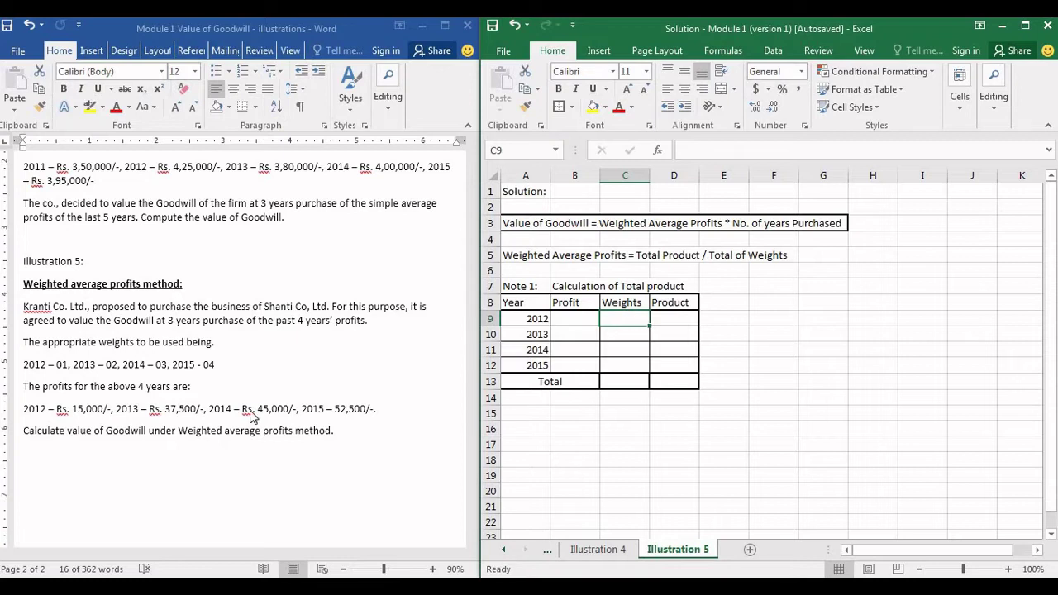
click(32, 418)
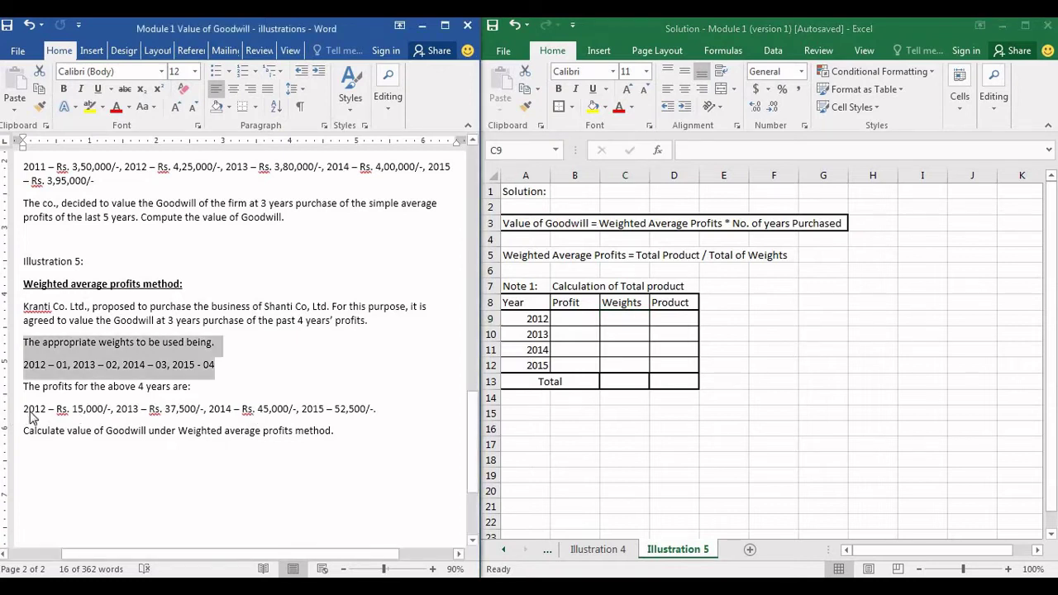
click(27, 408)
shift+click(400, 410)
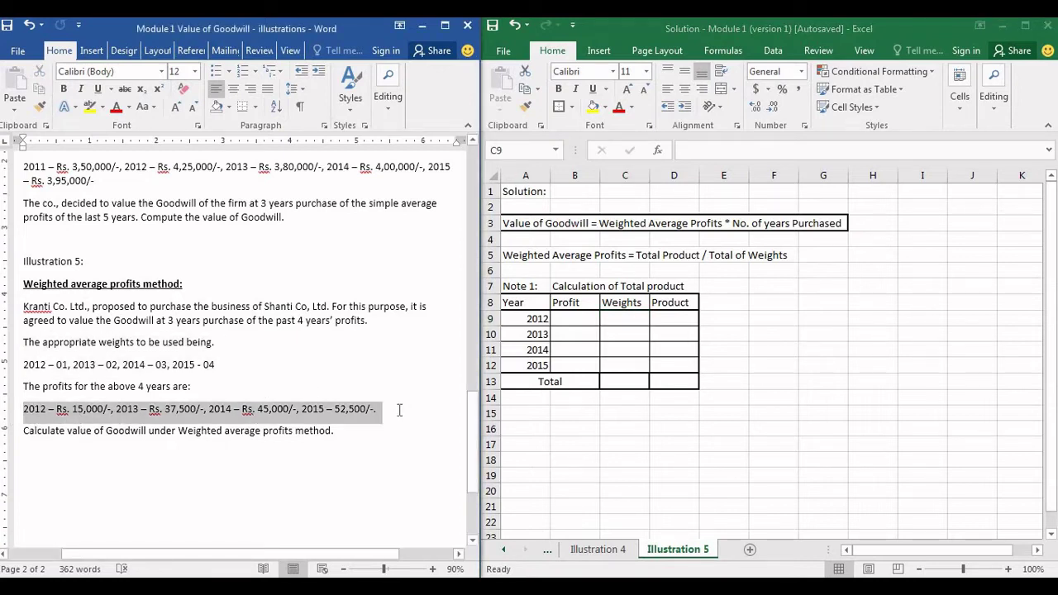
click(169, 423)
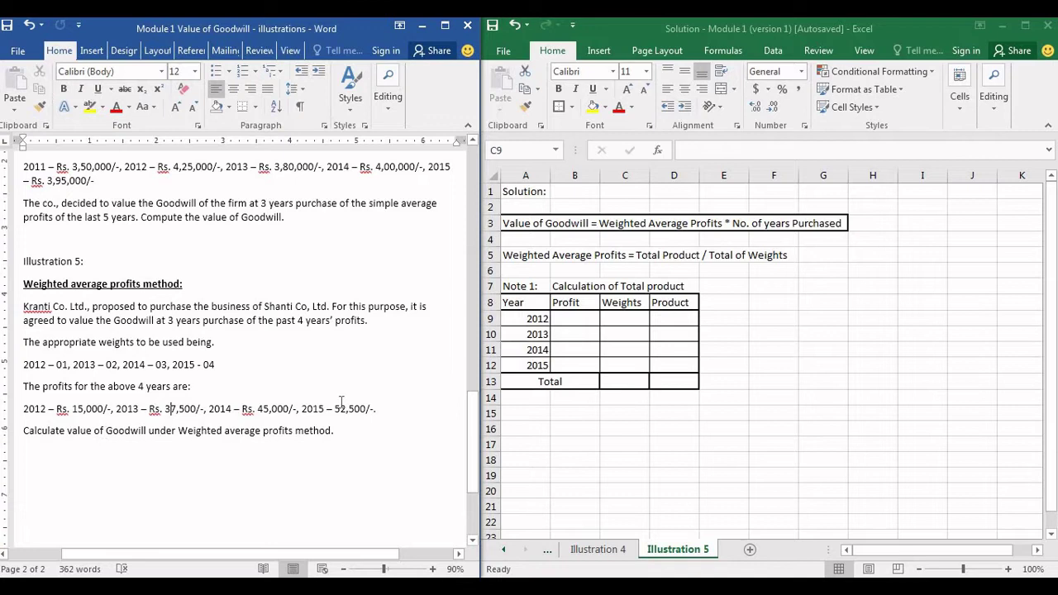
click(564, 320)
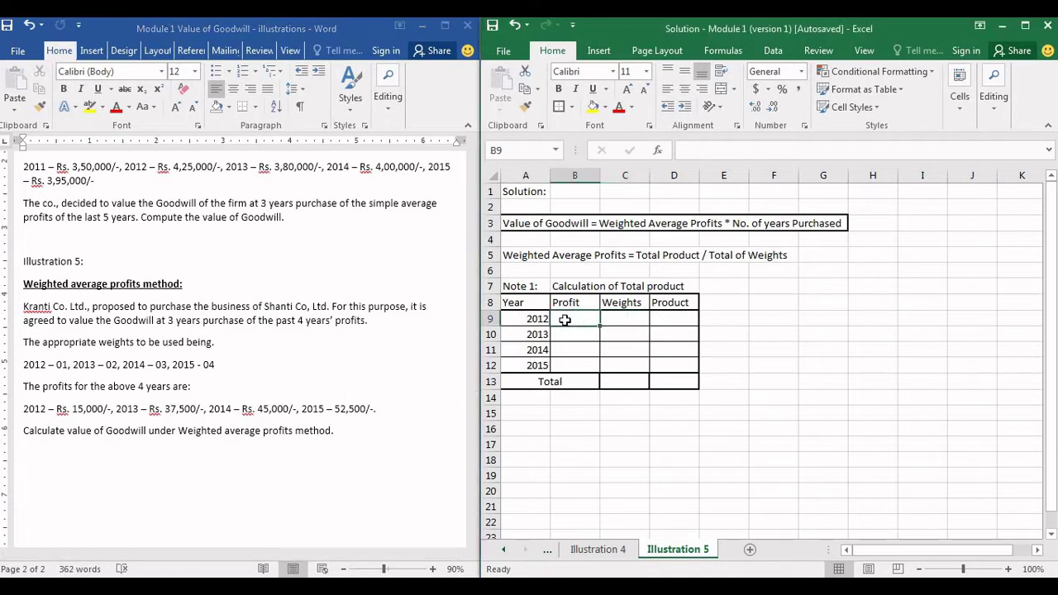
Fill the Profit column for 2012 to 2015 with 15000, 37500, 45000 and 52500.
text(15000)
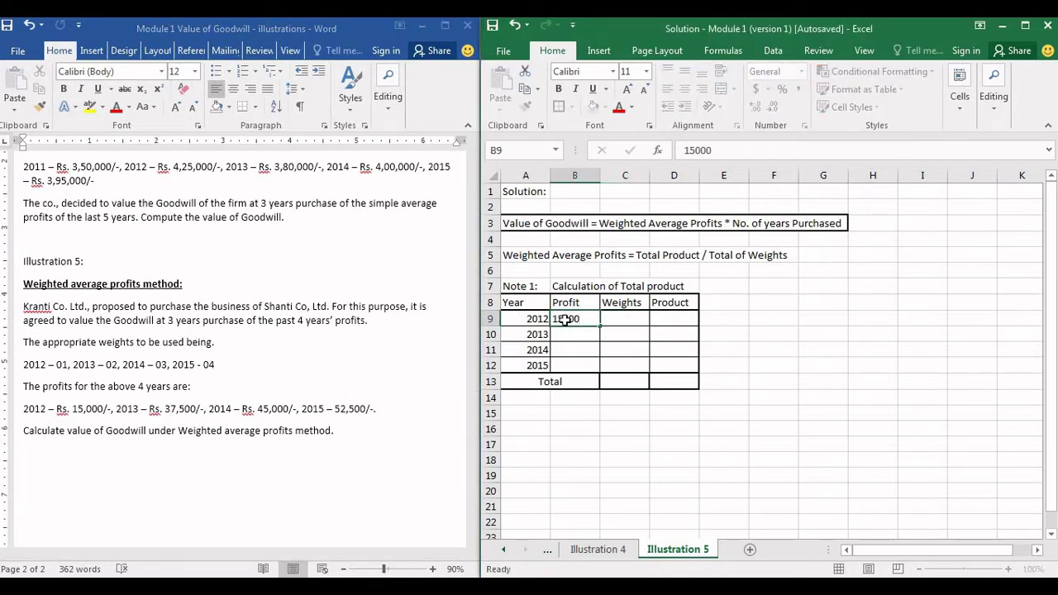
key(Return)
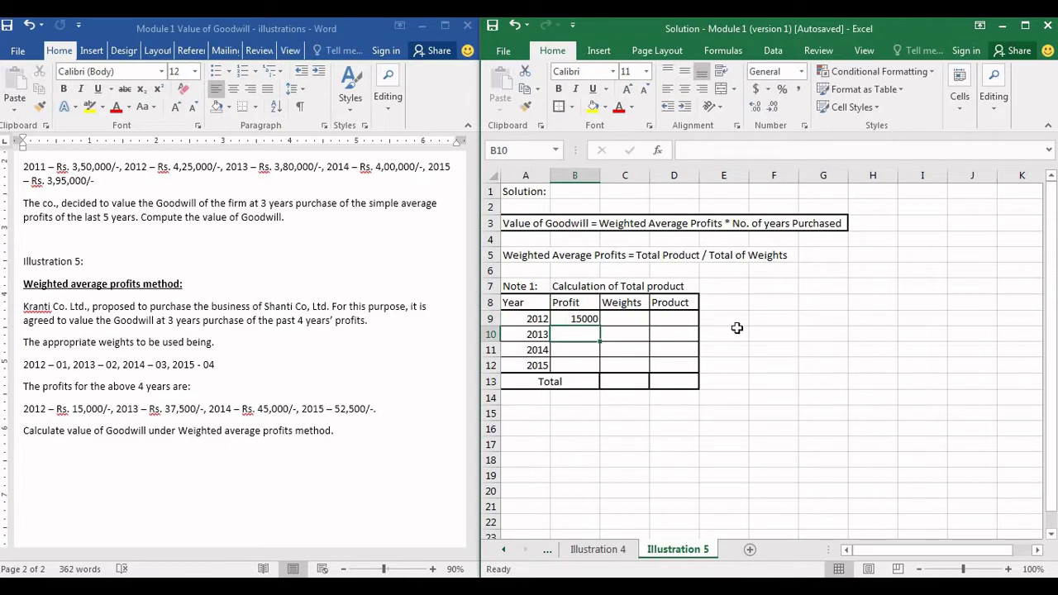
text(37500)
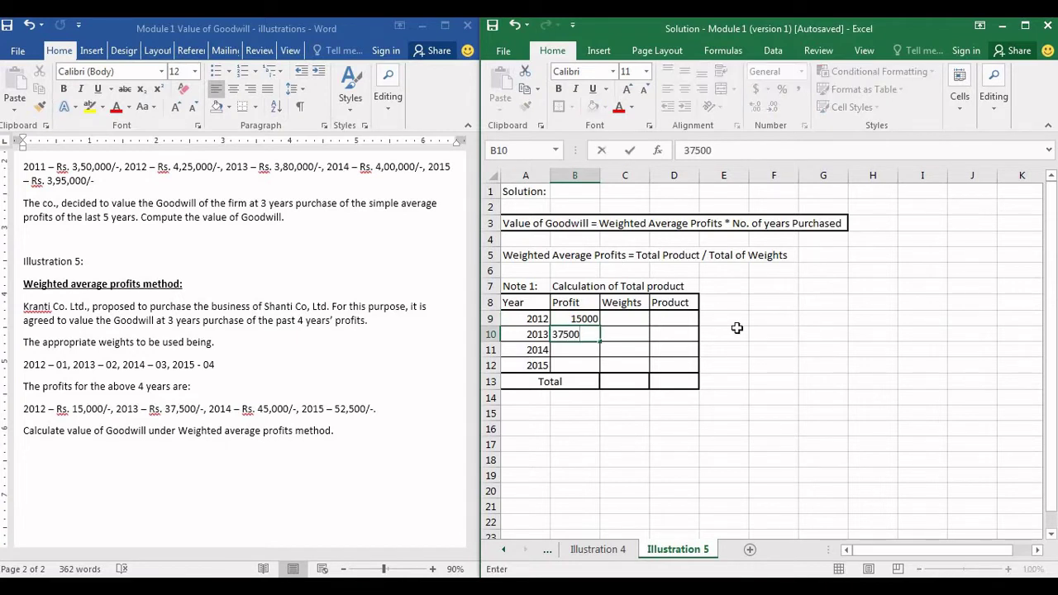
key(Return)
text(45)
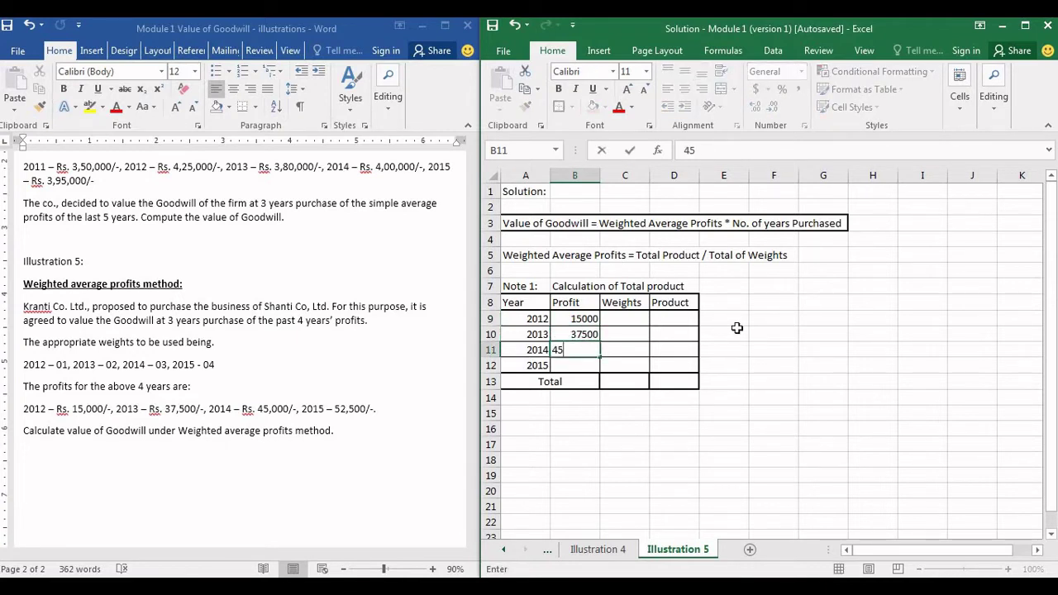
text(000)
key(Return)
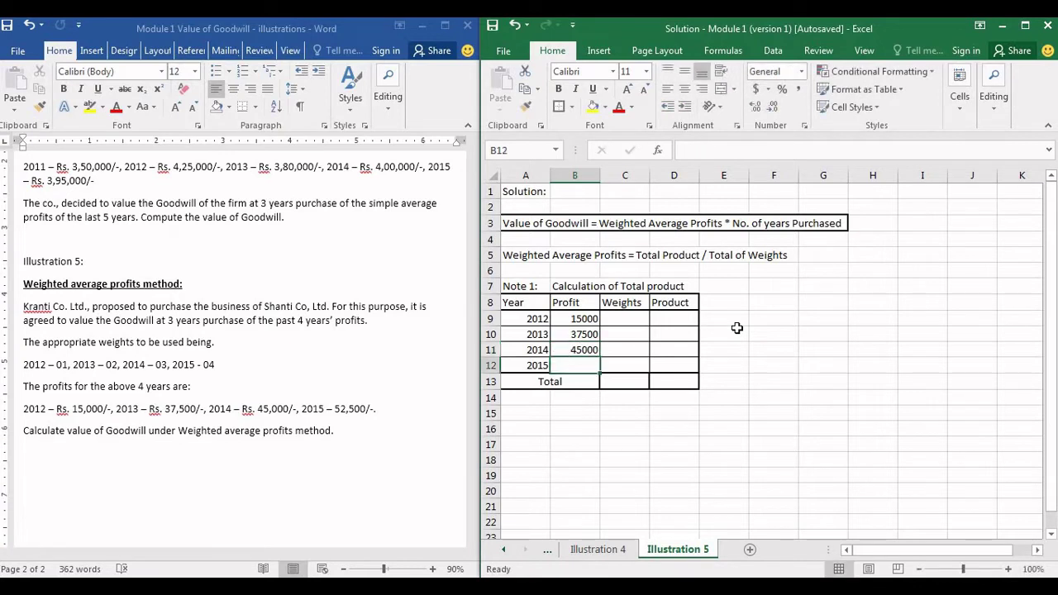
text(52500)
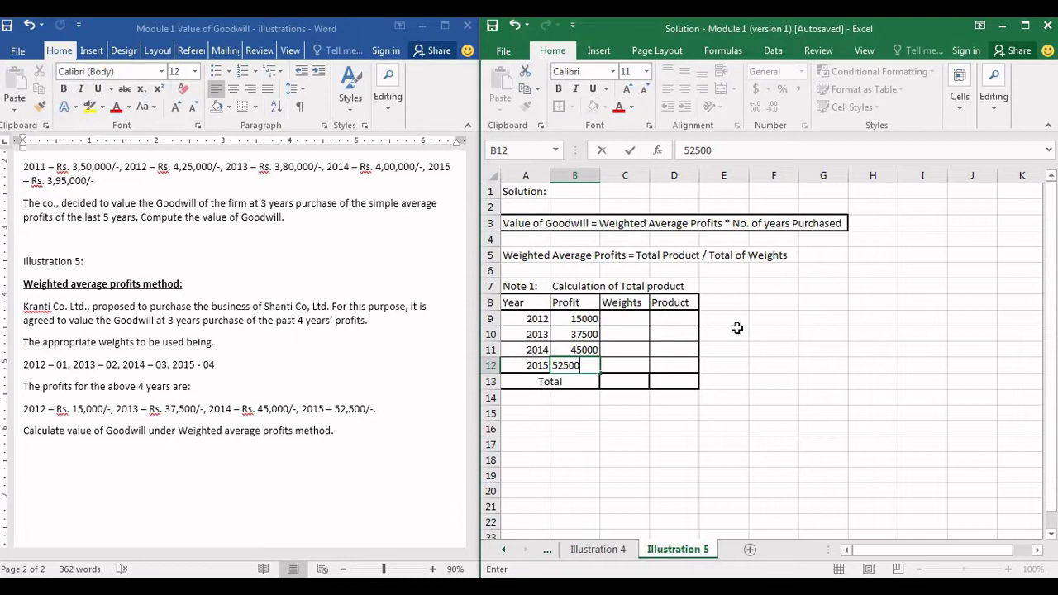
key(Return)
Fill the Weights column for 2012 to 2015 with 1, 2, 3 and 4.
key(Right)
key(Up)
key(Up)
key(Up)
key(Up)
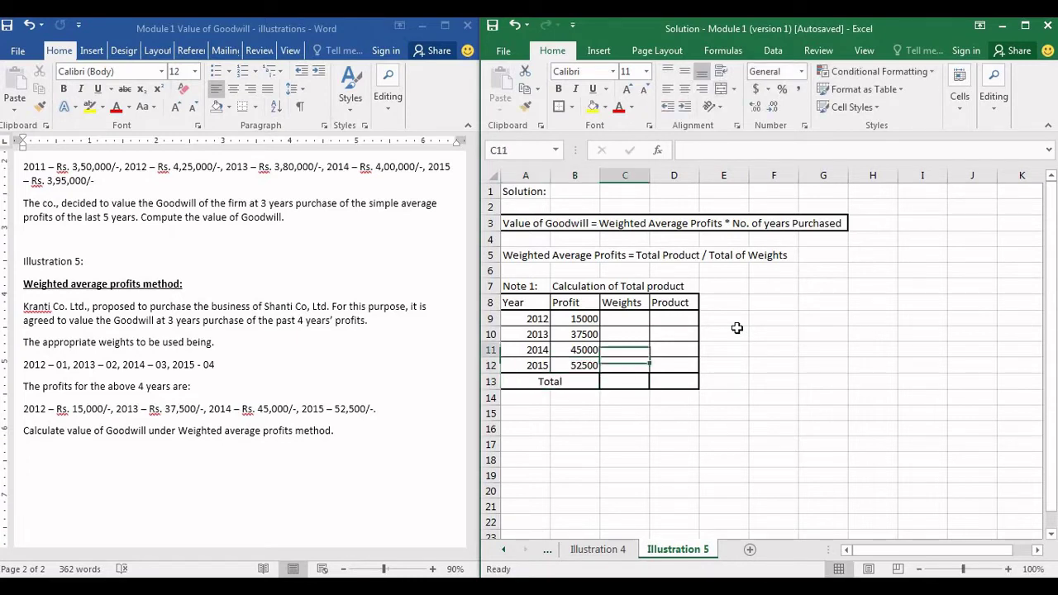
text(1)
key(Return)
text(2)
key(Return)
text(3)
key(Return)
text(4)
key(Return)
Total the weights in C13 with a SUM of C9:C12.
text(=sum()
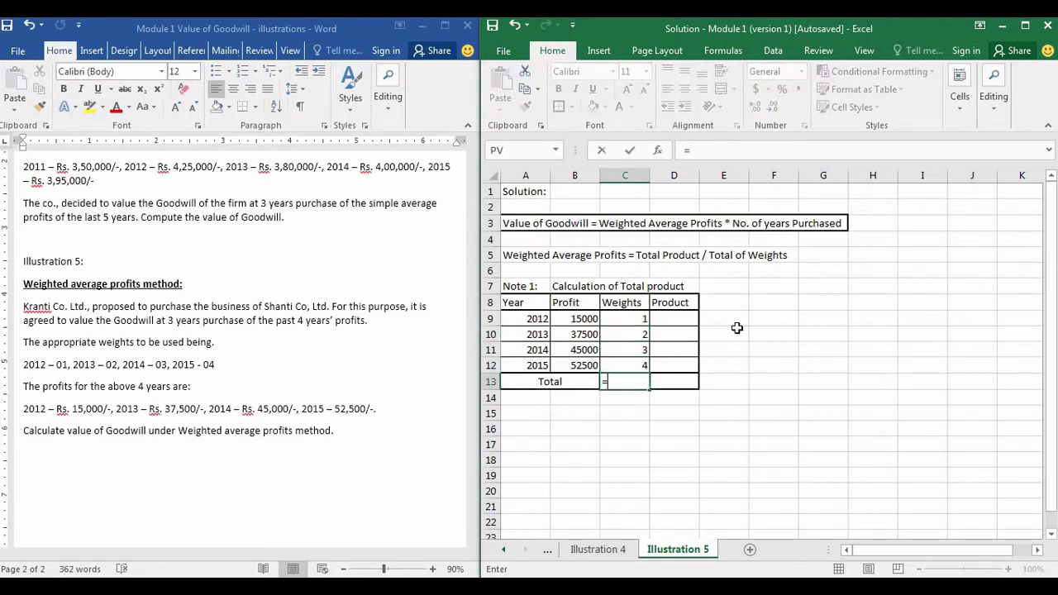
key(Up)
key(shift+Up)
key(shift+Up)
key(shift+Up)
key(Return)
Review the goodwill and weighted average profits formulas above the table.
key(Up)
key(Right)
key(Up)
key(Up)
key(Up)
key(Up)
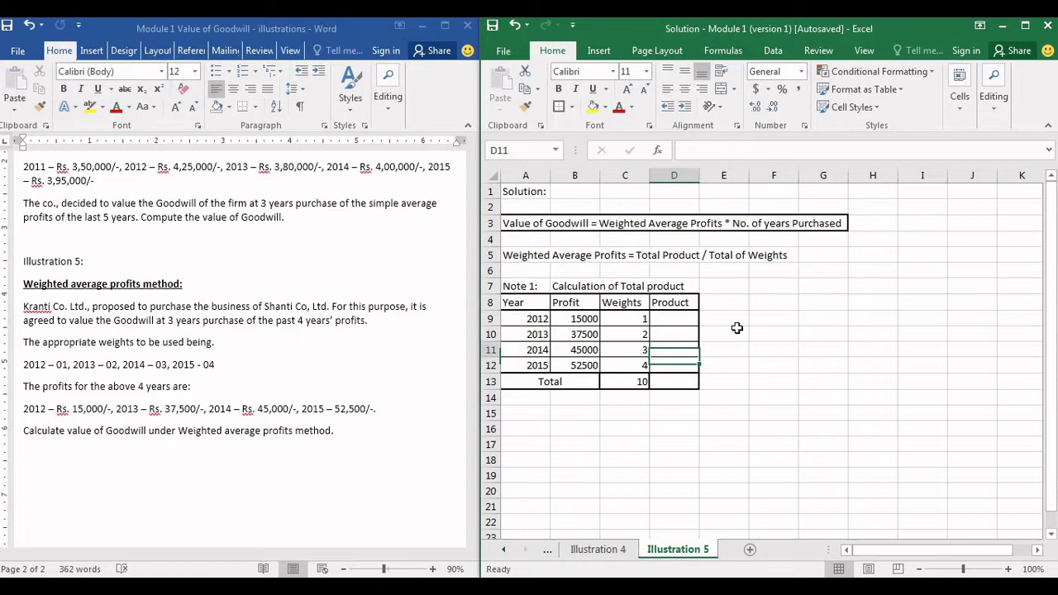
key(Up)
key(Up)
key(Up)
key(Up)
key(Up)
key(Up)
key(Up)
key(Up)
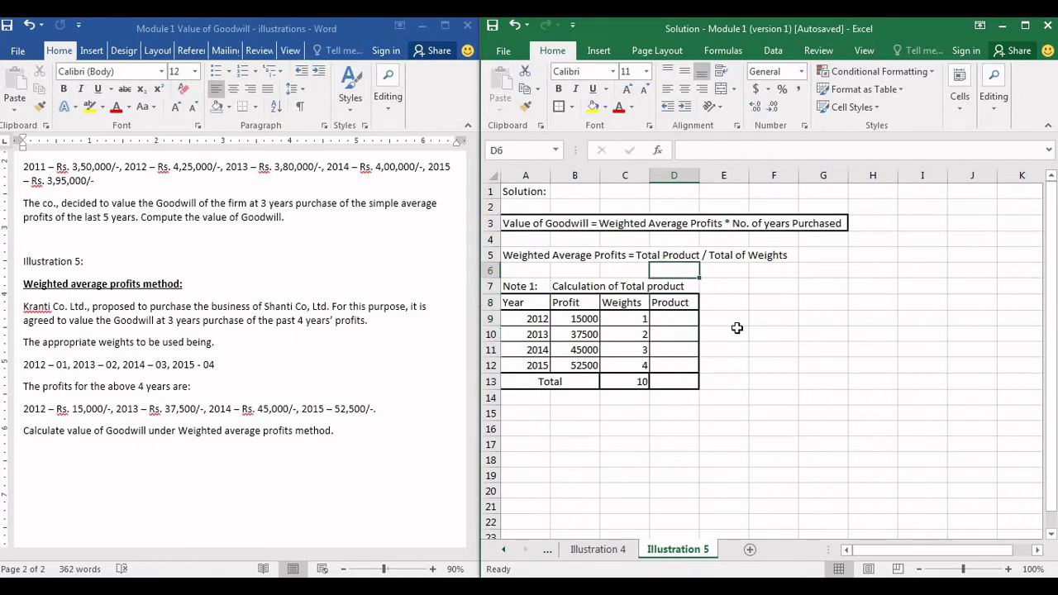
key(Down)
key(Down)
key(Down)
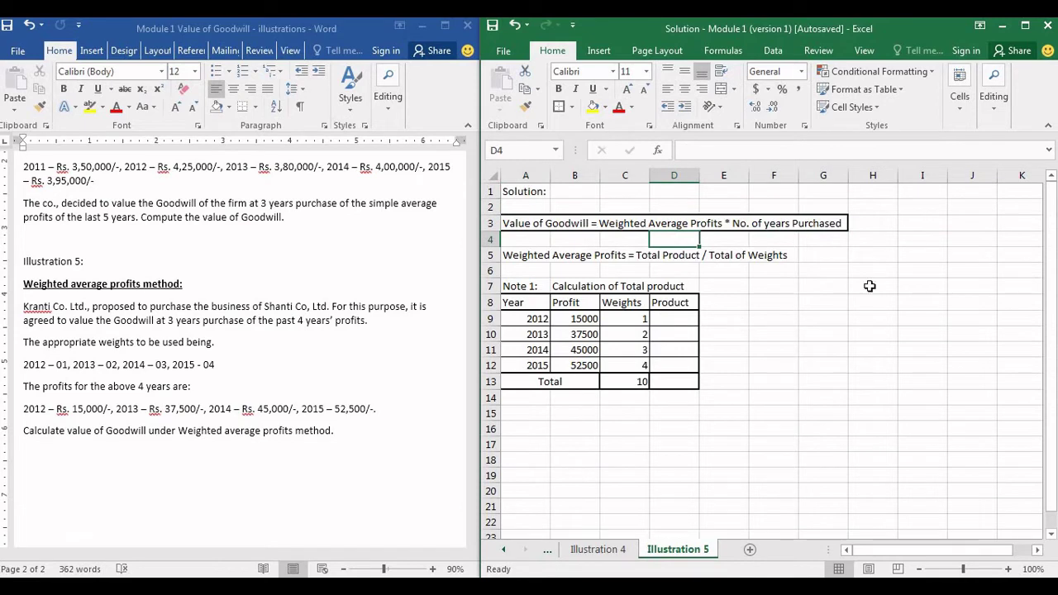
Merge A5:F5 holding the Weighted Average Profits formula, left-align the text and outline the merged cell with a border.
click(524, 256)
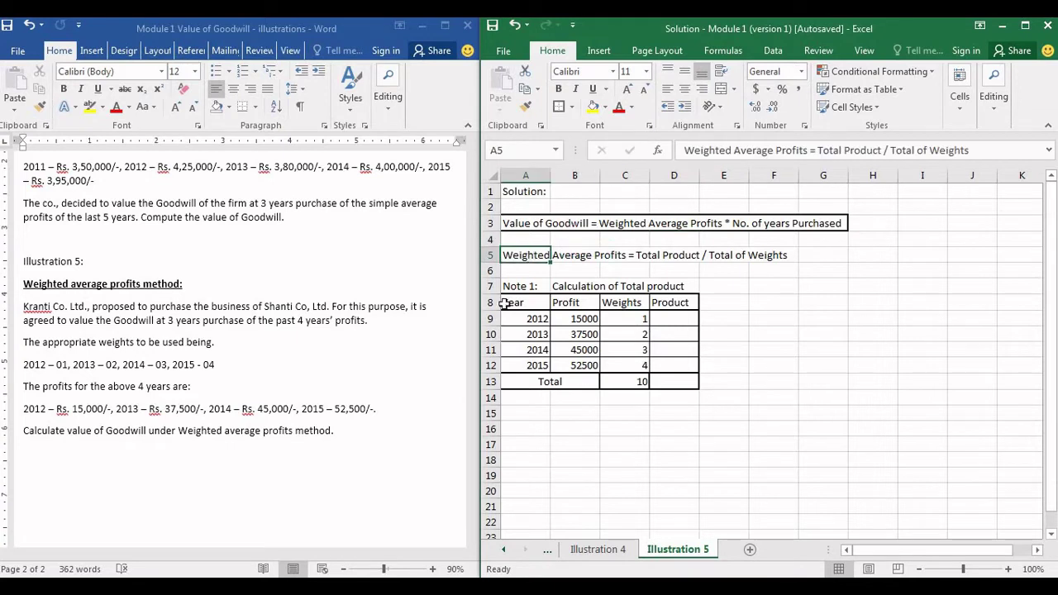
key(shift+Right)
key(shift+Right)
key(shift+Right)
key(shift+Right)
key(shift+Right)
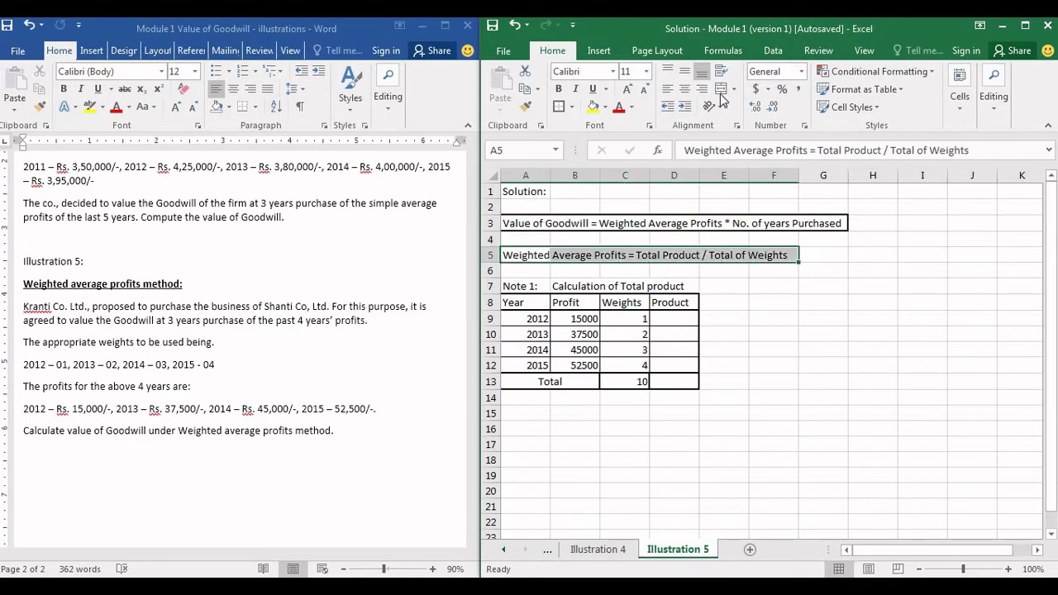
click(720, 92)
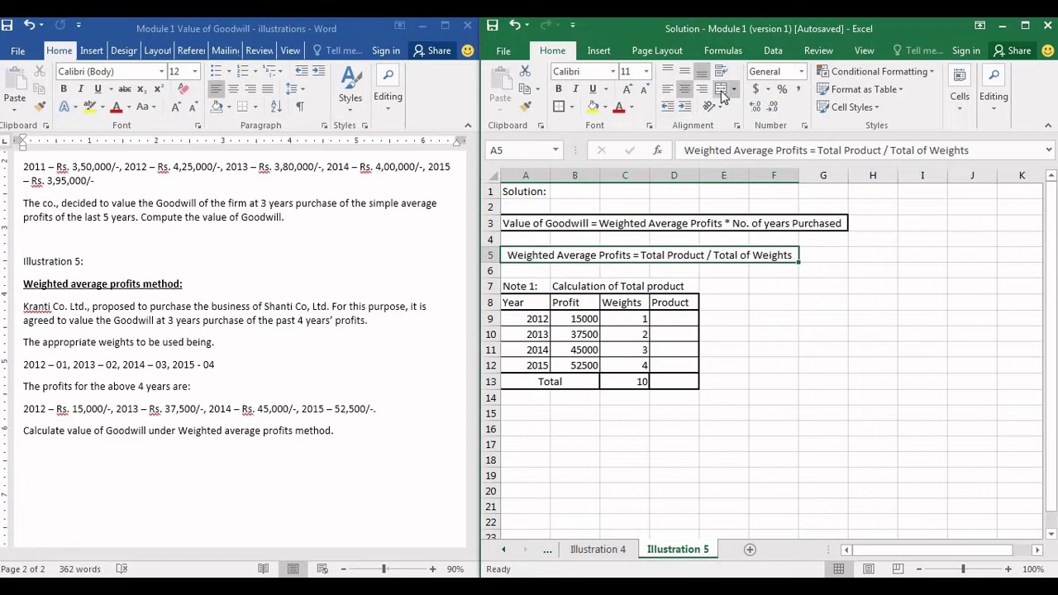
click(668, 88)
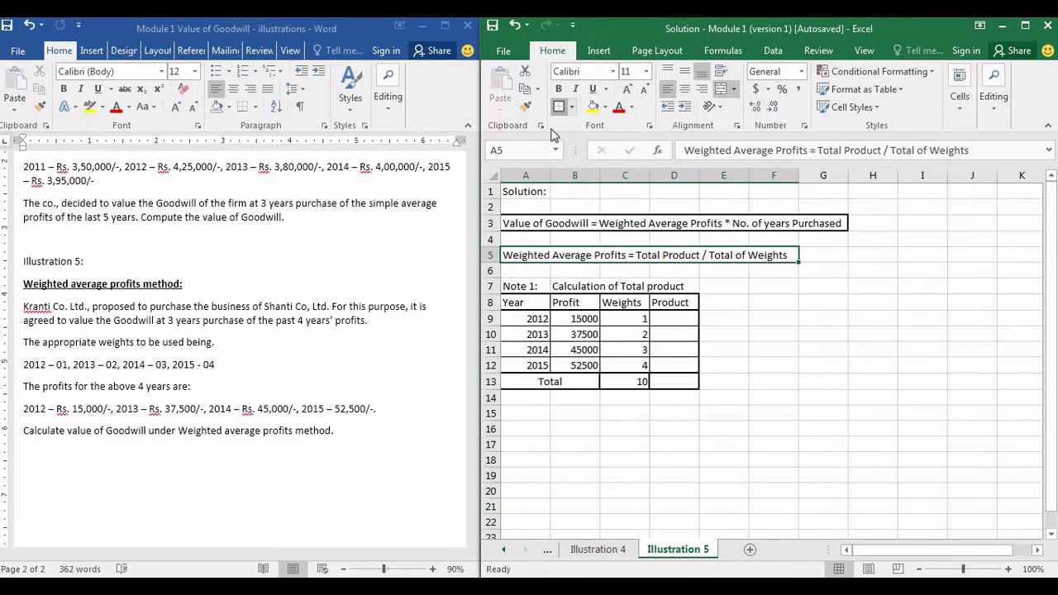
click(558, 109)
click(519, 273)
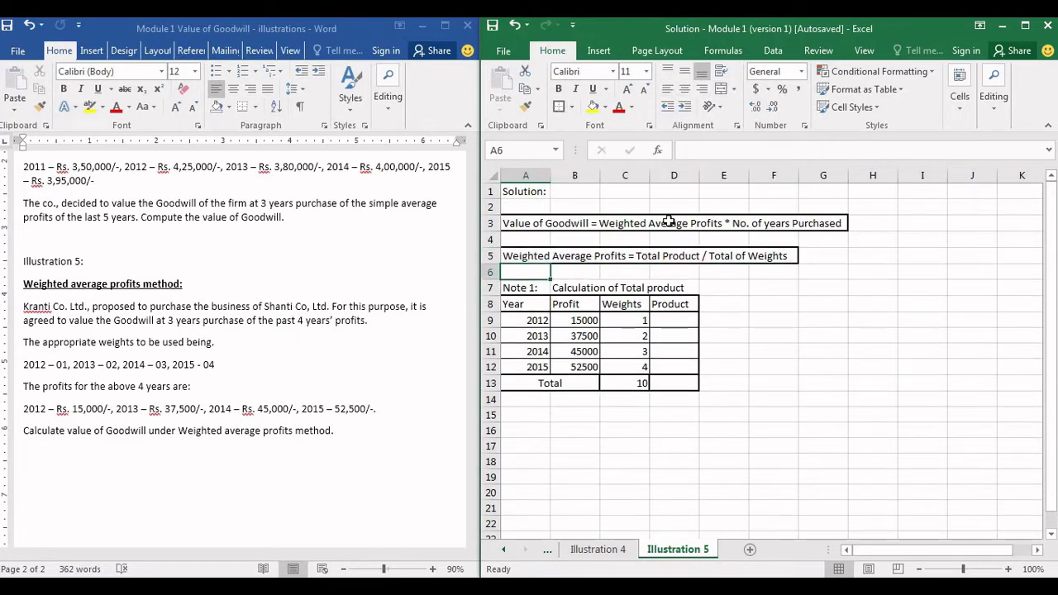
Compare the number of years purchased in the goodwill formula with the years of purchase stated in the Word problem.
click(747, 225)
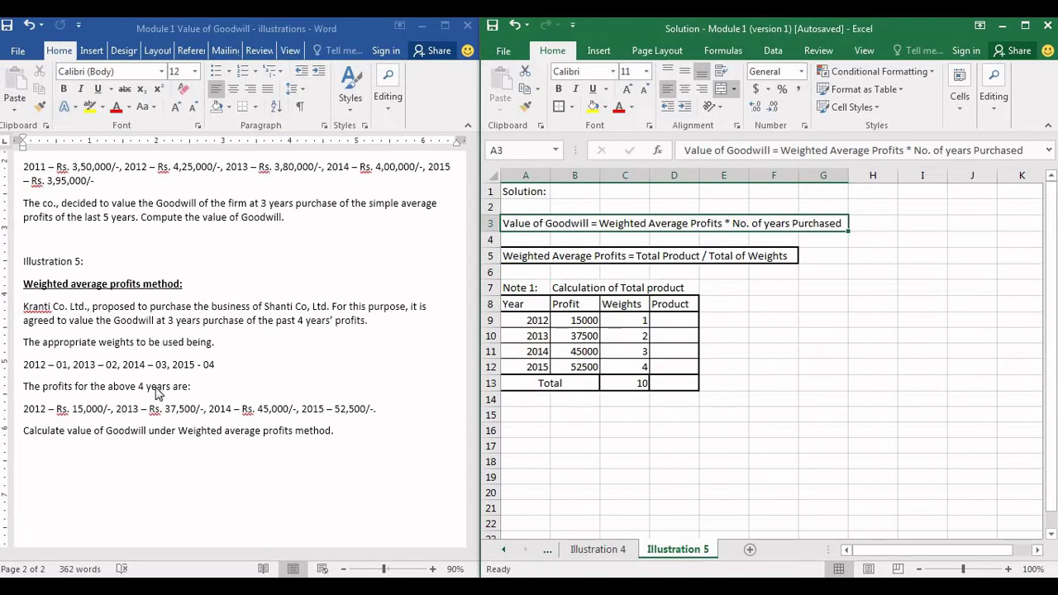
drag(168, 320, 246, 321)
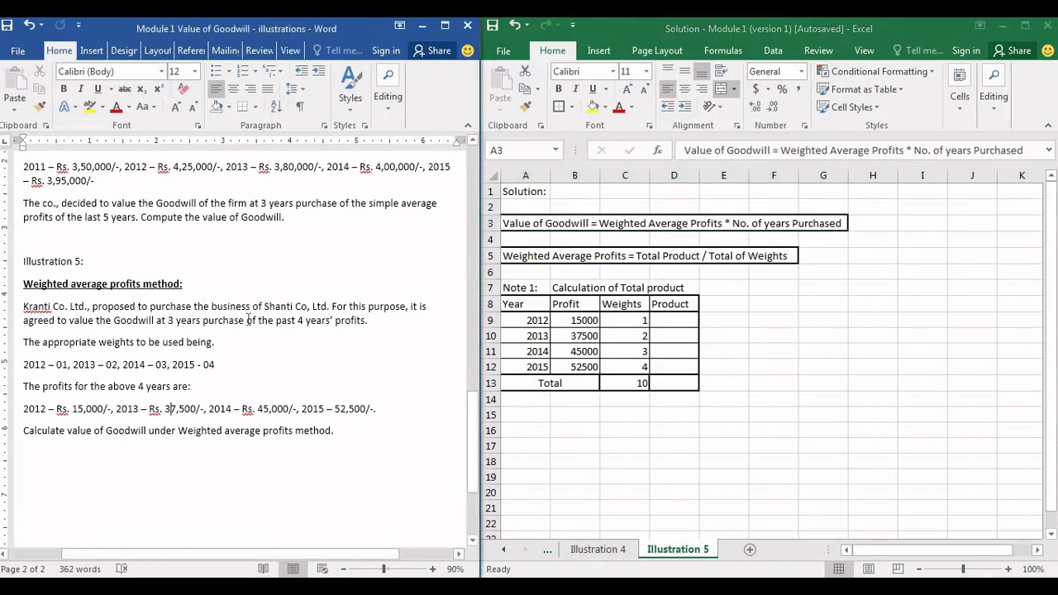
click(533, 252)
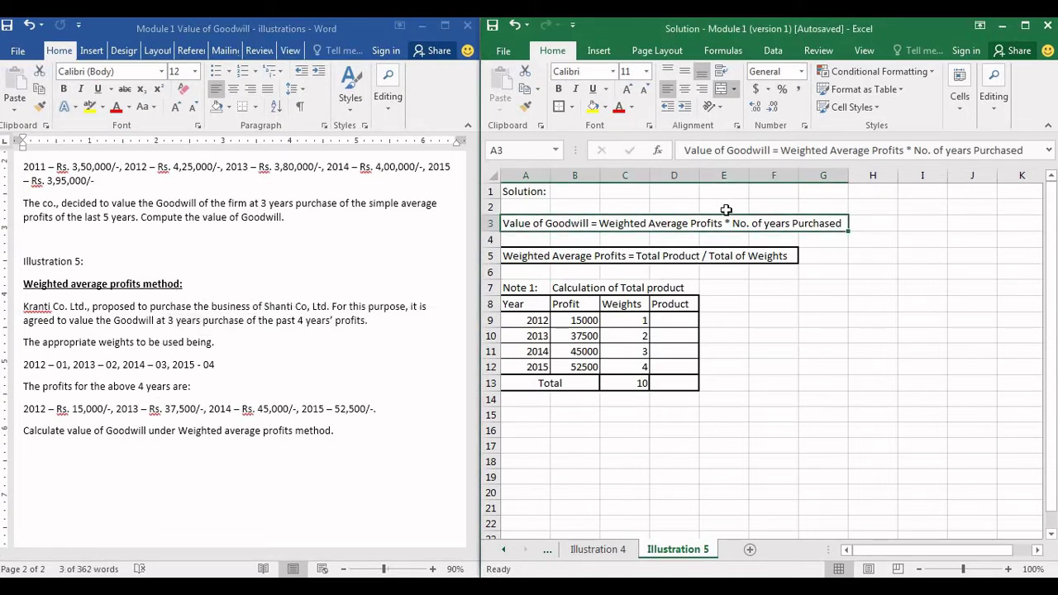
Check the Weighted Average Profits formula against the weights in C9:C12 and the total cells for Weights and Product.
click(530, 258)
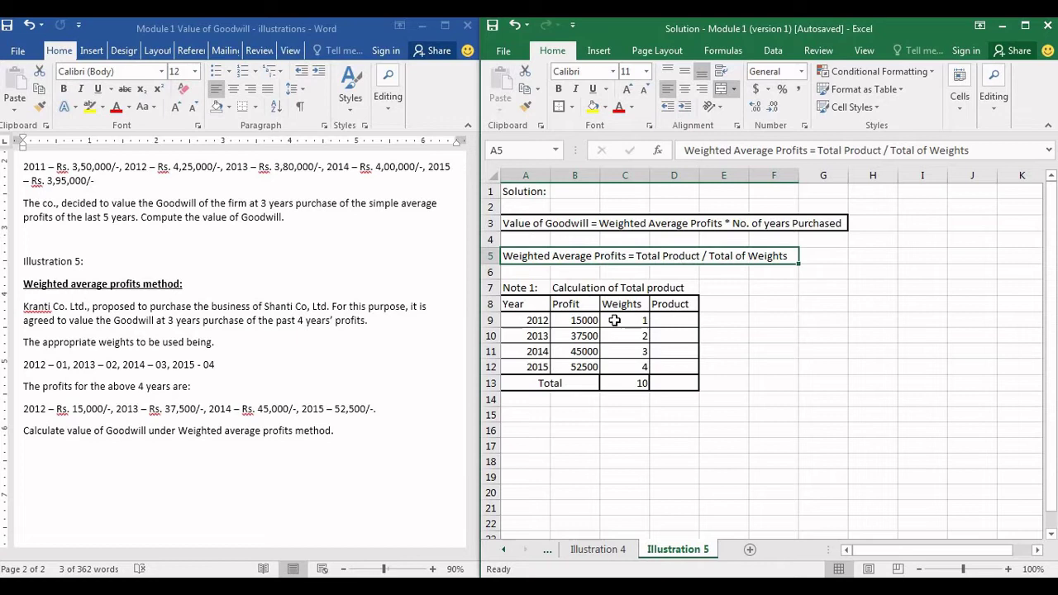
drag(627, 319, 621, 352)
click(625, 367)
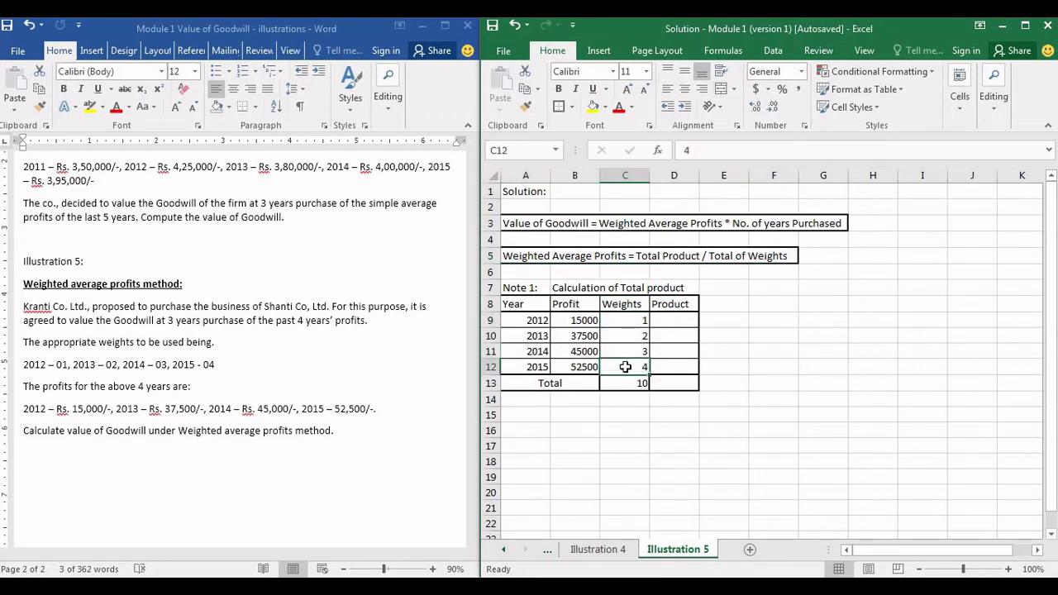
click(621, 382)
click(673, 381)
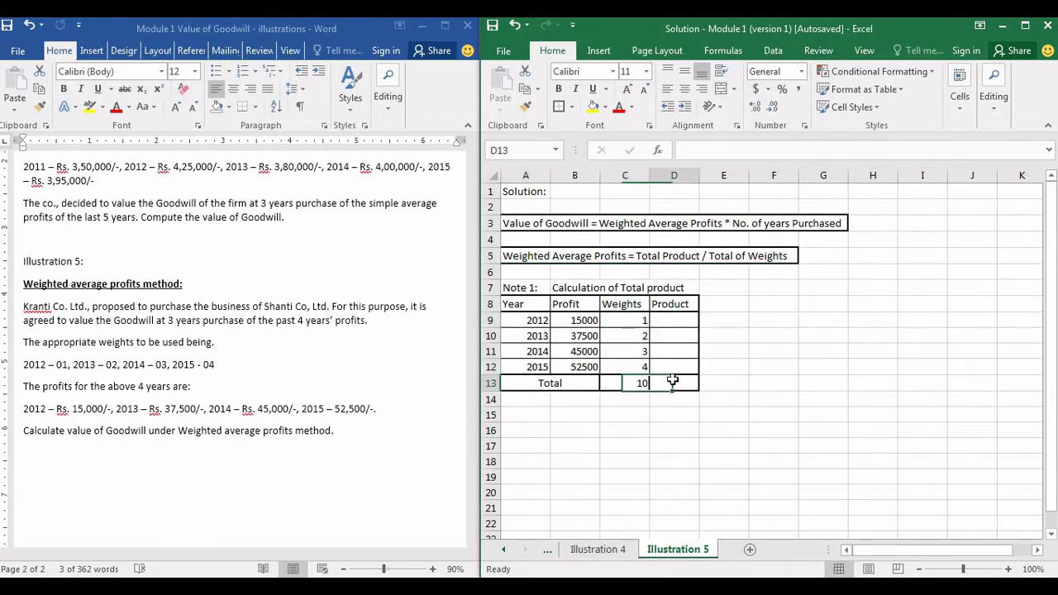
Calculate the 2012 product in D9 with the formula =B9*C9.
click(673, 320)
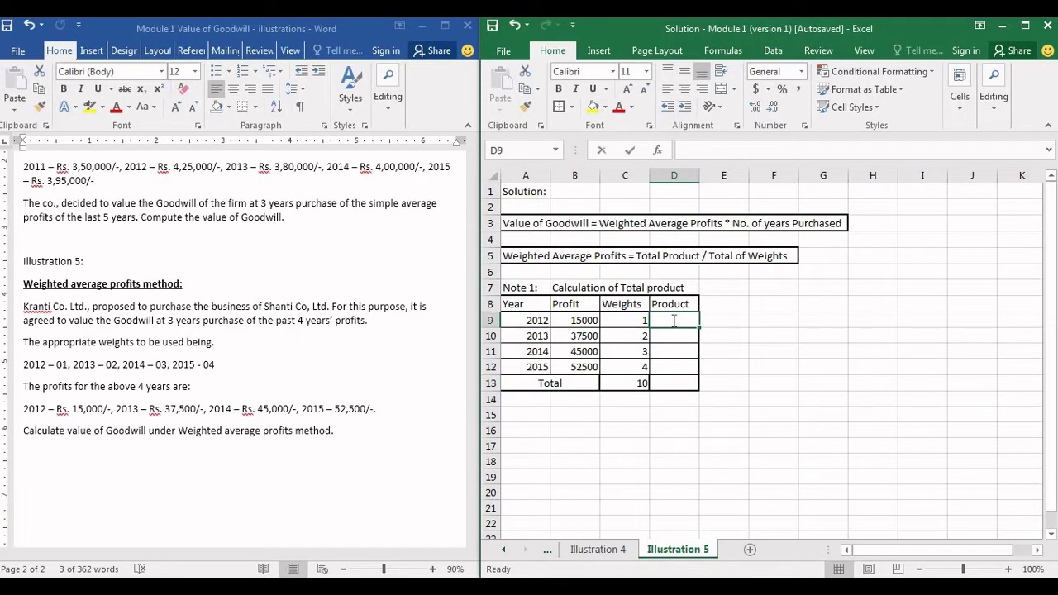
text(=)
key(Left)
key(Left)
key(Left)
key(Right)
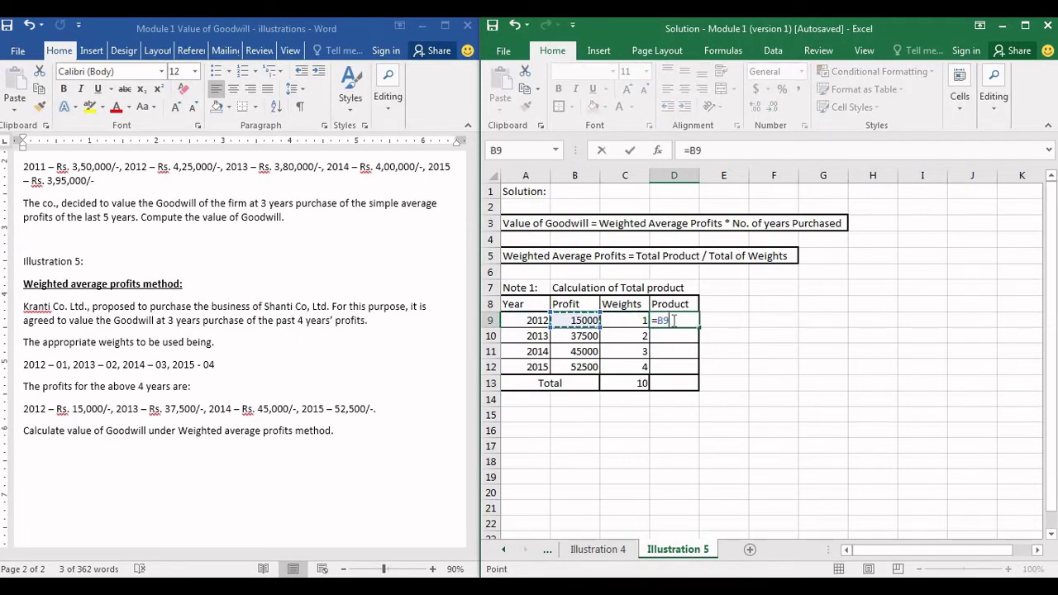
text(*)
key(Left)
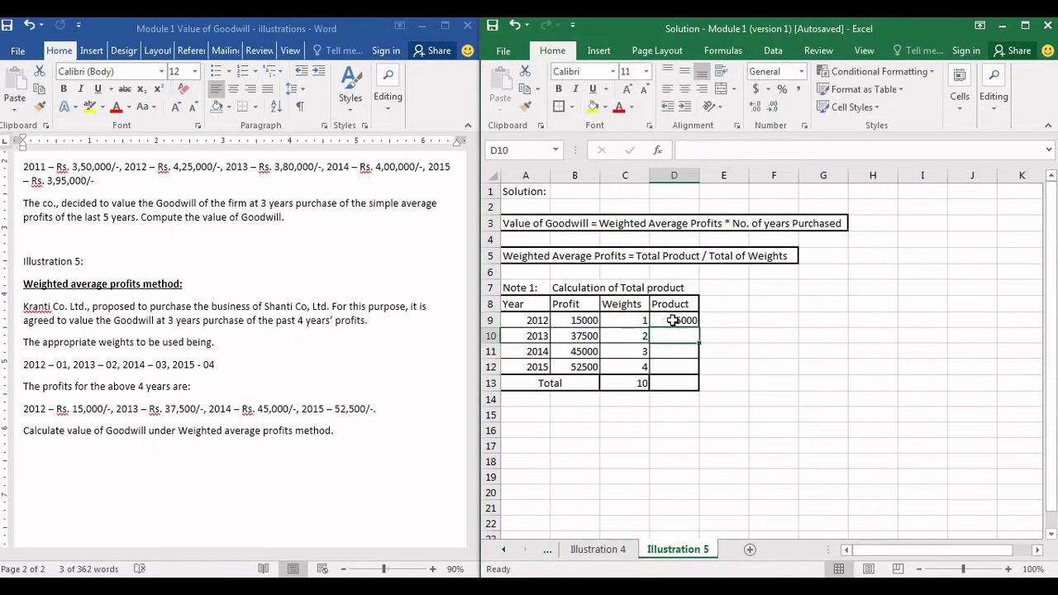
Calculate the products for 2013 to 2015 in D10:D12 by multiplying each year's profit by its weight, as in =B10*C10.
text(=B10*C10)
key(Down)
text(=B11*C11)
key(Down)
text(=B12*C12)
Check the 2012 and 2013 product cells against their profits and weights.
key(Up)
key(Up)
click(673, 320)
key(Down)
key(Left)
key(Left)
key(Right)
key(Right)
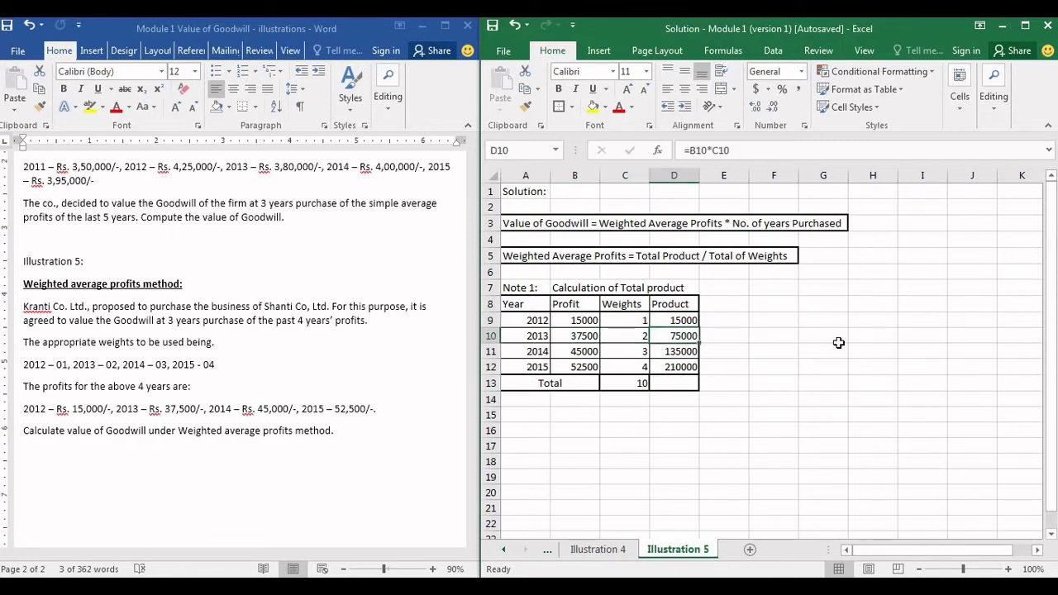
Total the products in D13 with =sum(D9:D12).
key(Down)
key(Down)
key(Down)
text(=sum()
key(Up)
key(shift+Up)
key(shift+Up)
key(shift+Up)
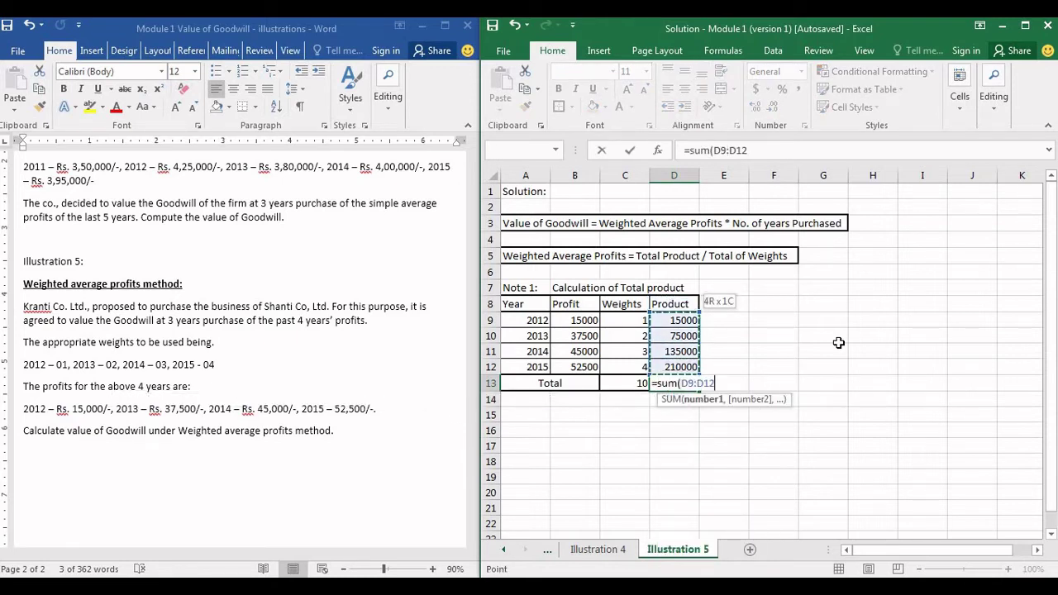
text())
key(Return)
key(Up)
Add the label "WAP =" in A15 below the table.
key(Down)
key(Down)
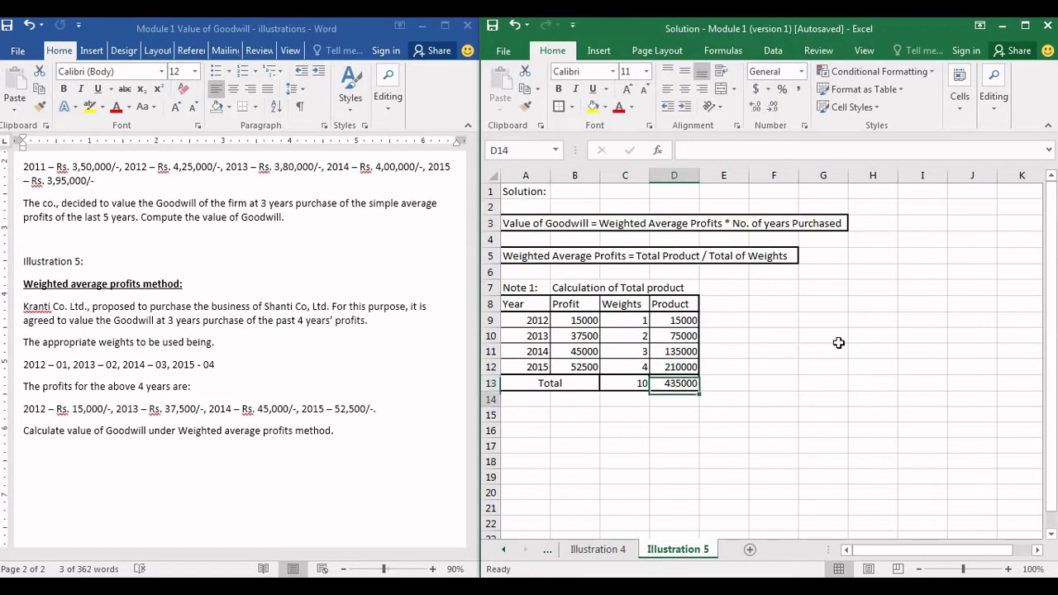
key(Left)
key(Left)
key(Left)
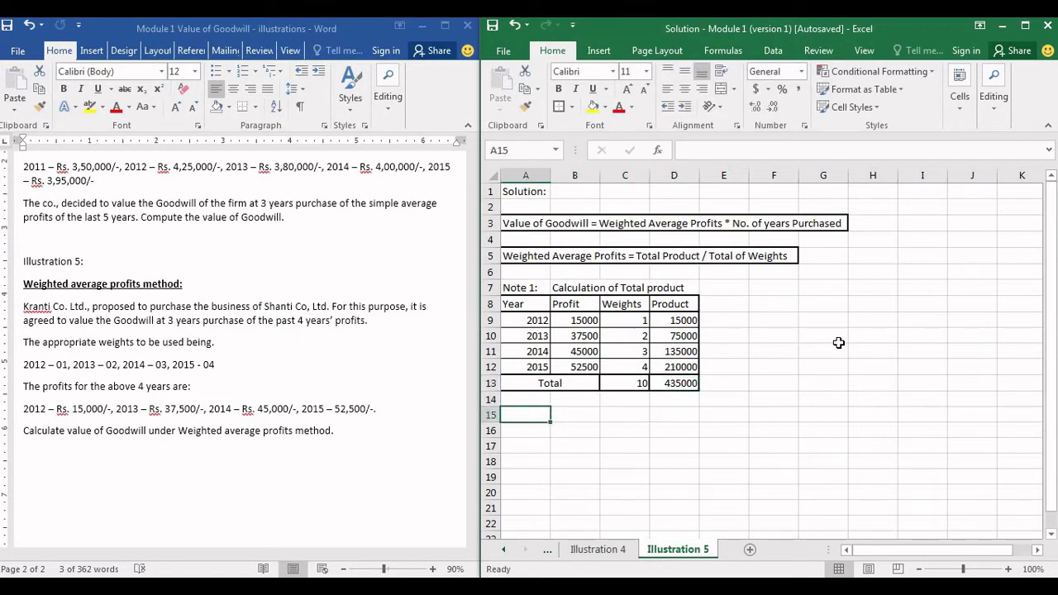
text(WAP)
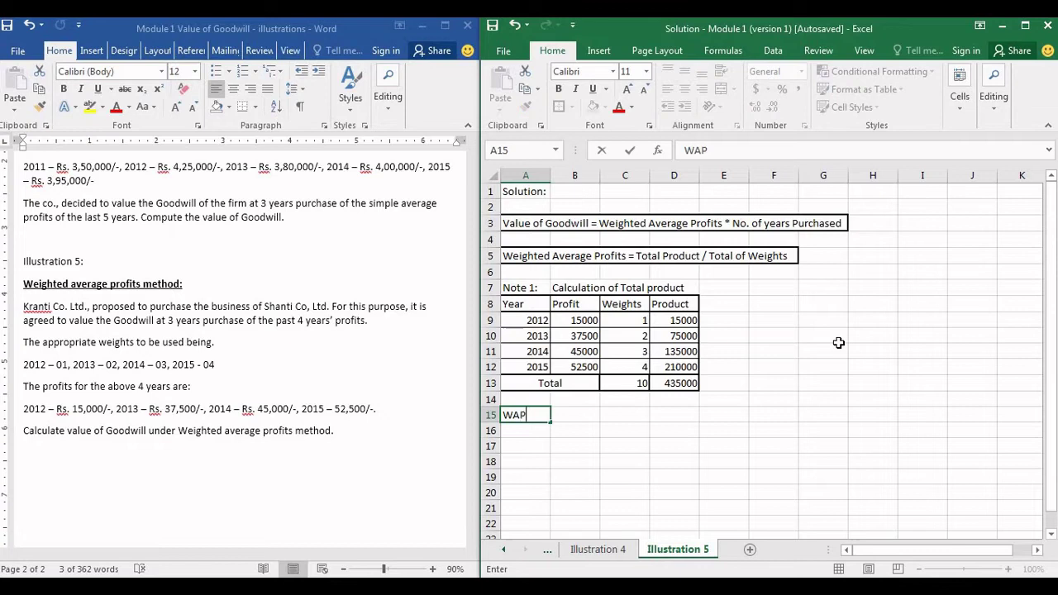
text( =)
key(Tab)
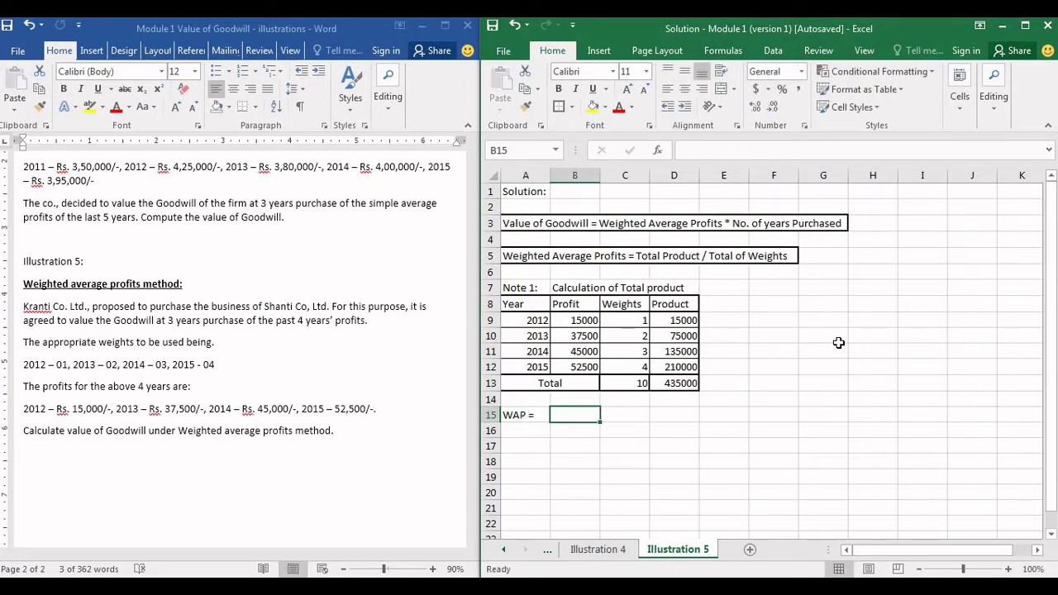
Calculate the weighted average profits in B15 as total product divided by total weights, =D13/C13.
text(=)
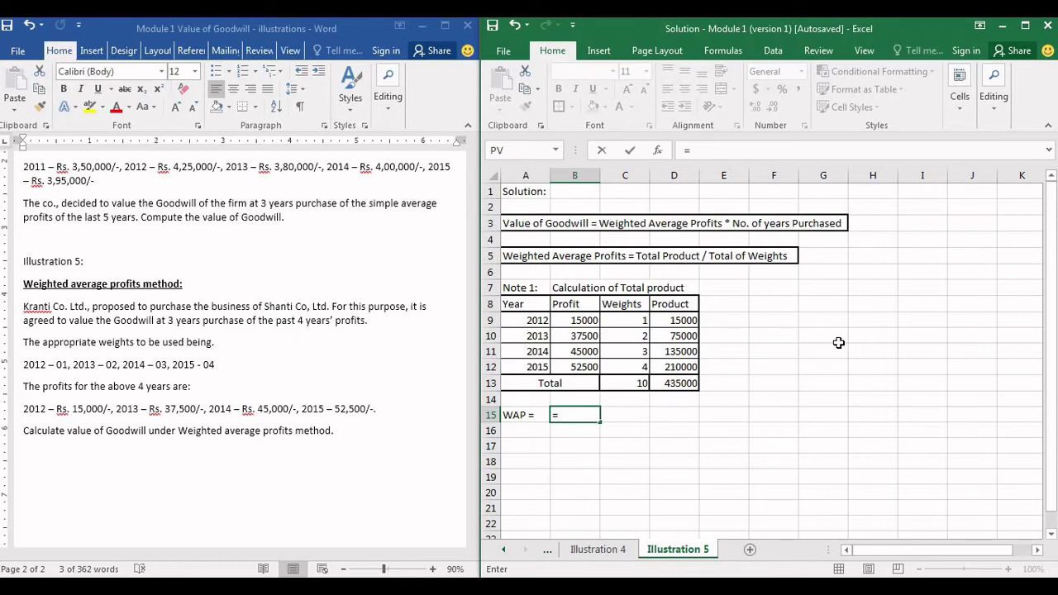
click(682, 383)
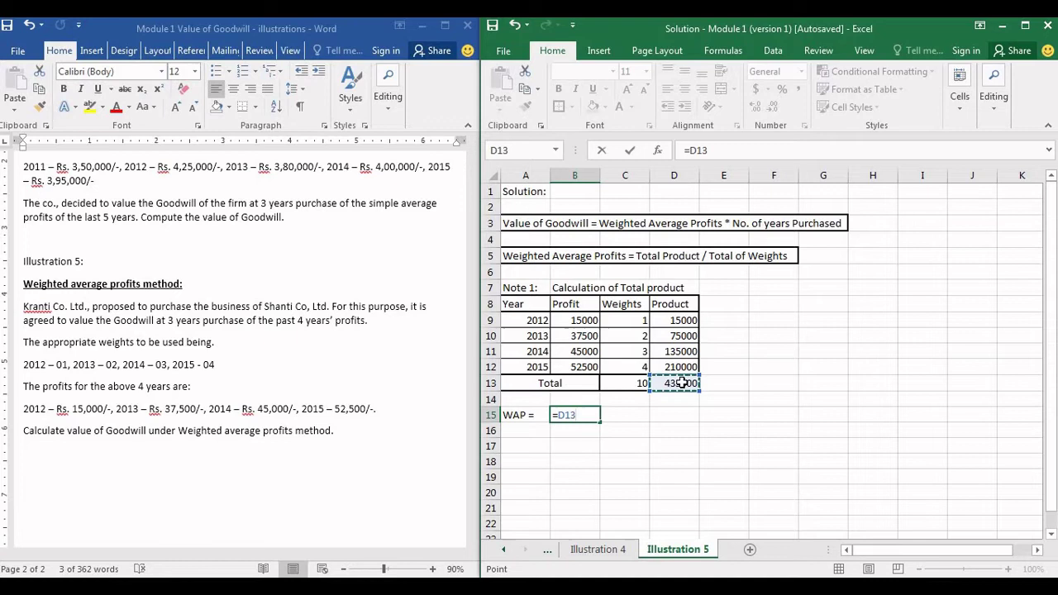
text(/)
text(10)
key(BackSpace)
key(BackSpace)
click(637, 381)
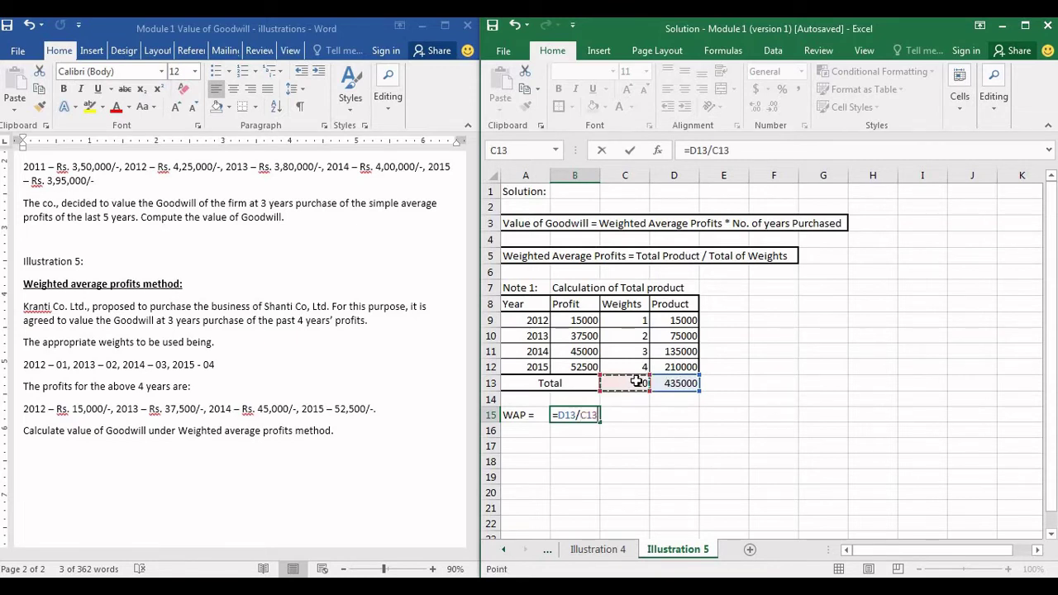
key(Return)
key(Up)
key(Right)
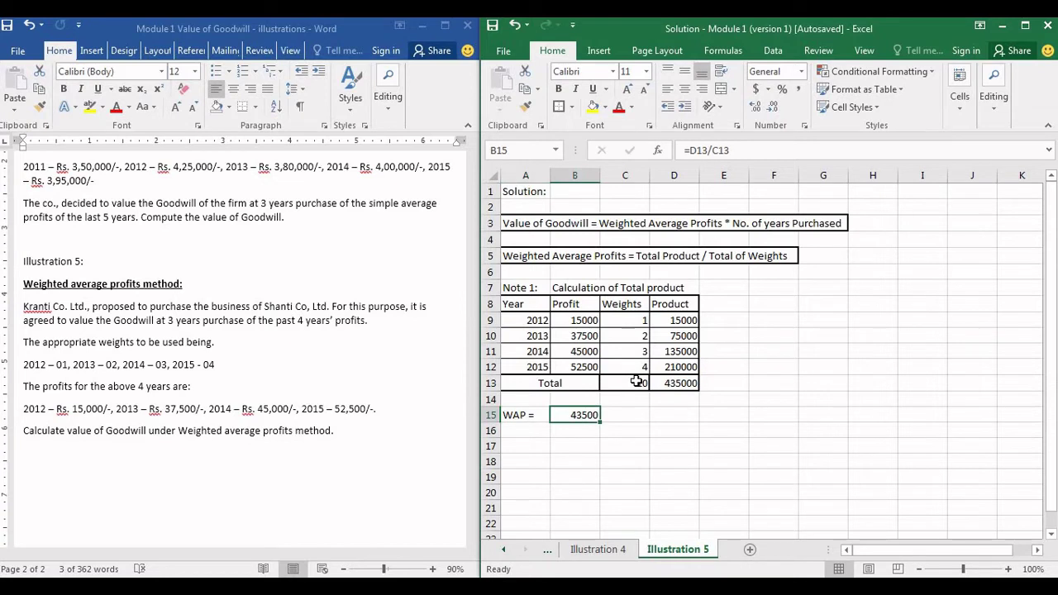
Add the label "Value of Goodwill =" in A17, below the weighted average profits line.
key(Down)
key(Up)
click(528, 448)
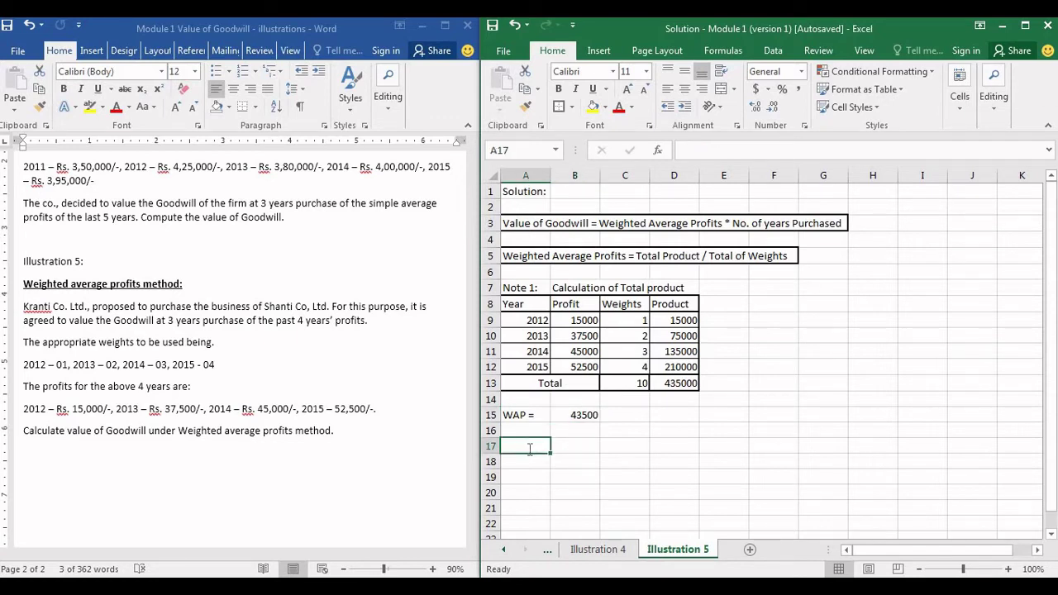
text(Value of Goodwill )
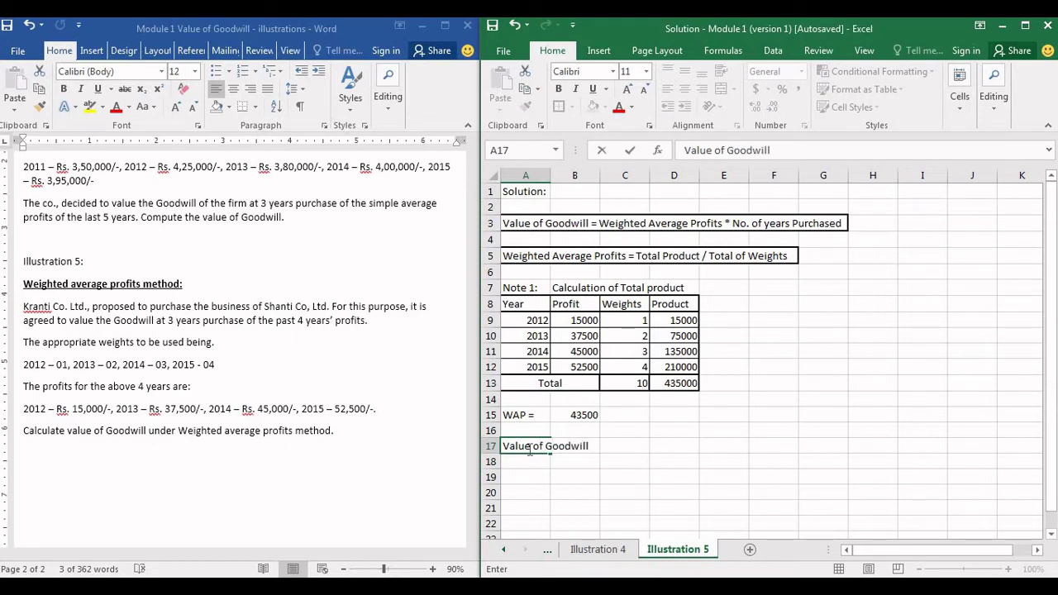
text(=)
Calculate the value of goodwill in C17 as weighted average profits times 3 years' purchase, =B15*3.
key(Tab)
key(Tab)
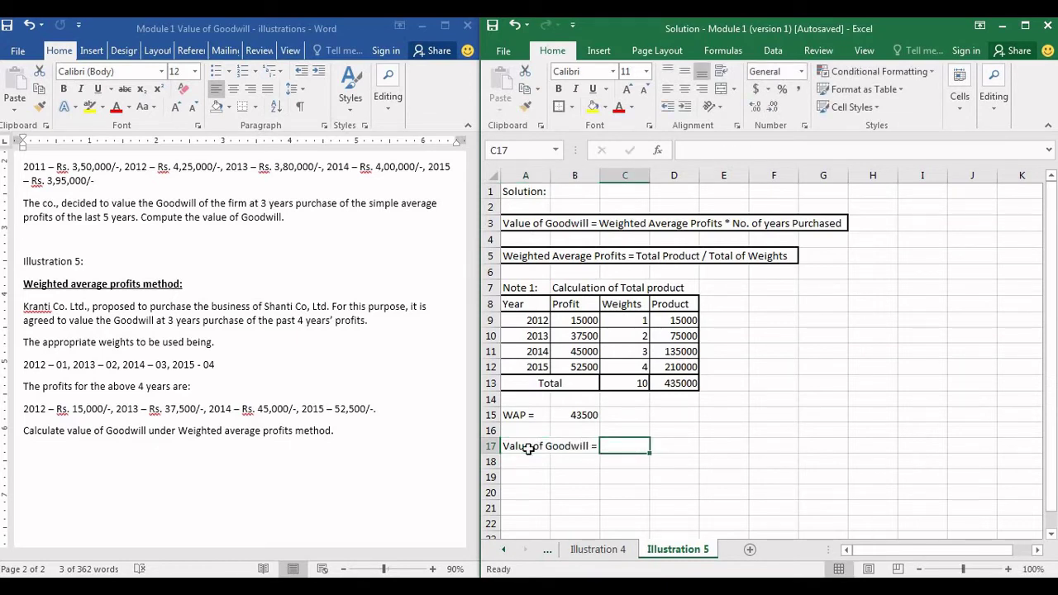
text(=)
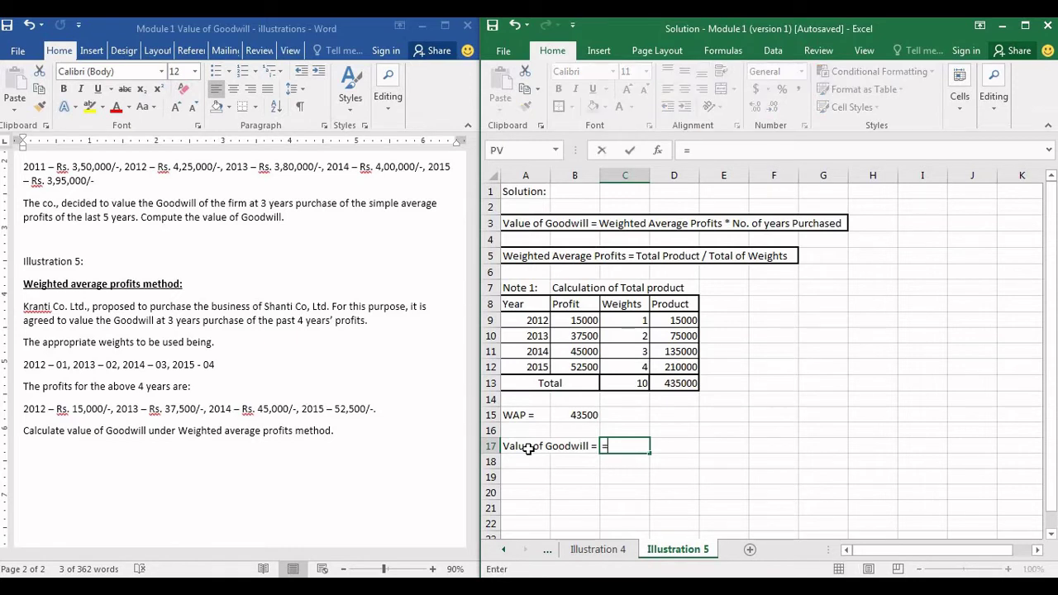
click(573, 414)
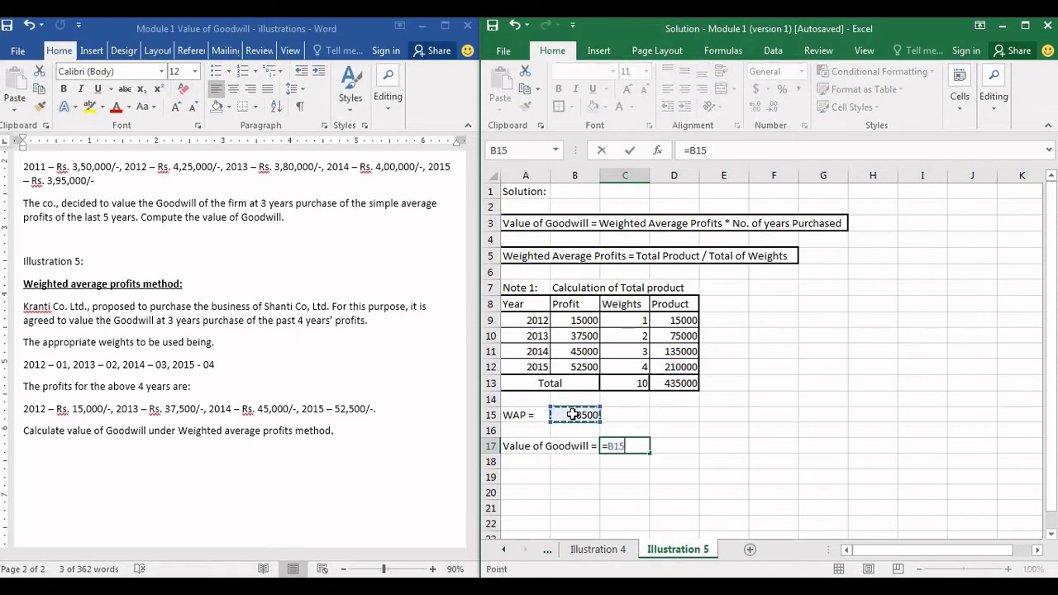
text(*3)
key(Return)
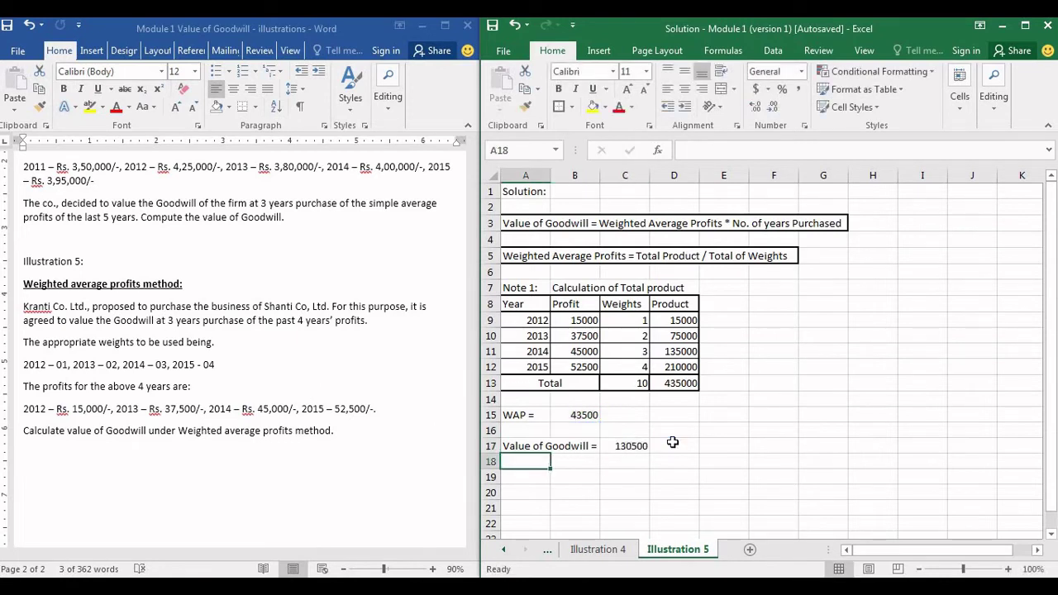
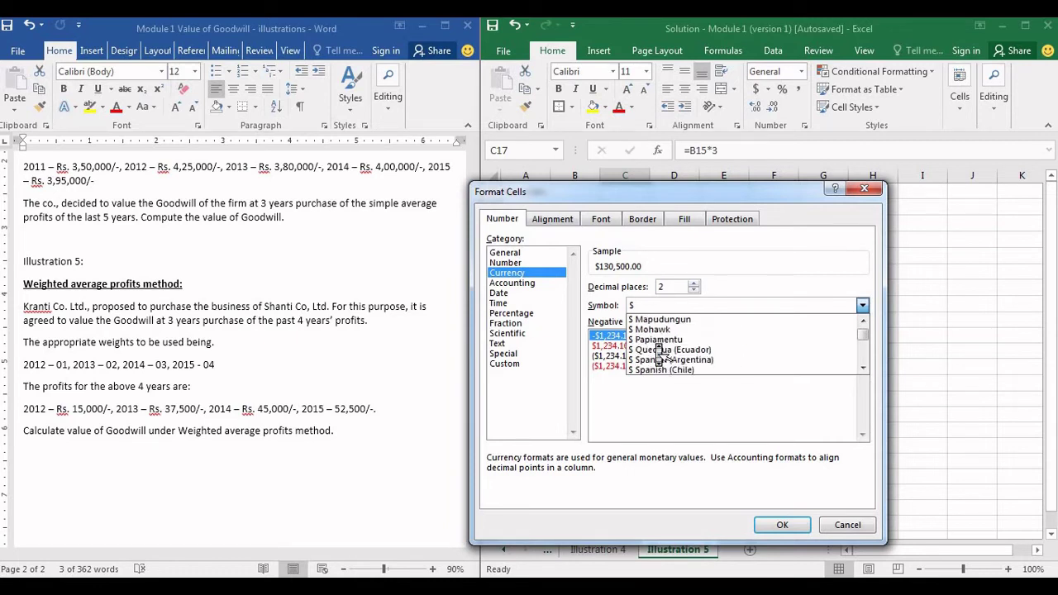
Format the goodwill value in C17 as Currency with the Rs. English (India) symbol and 2 decimal places.
scroll(658, 353, down, 2)
scroll(658, 353, down, 5)
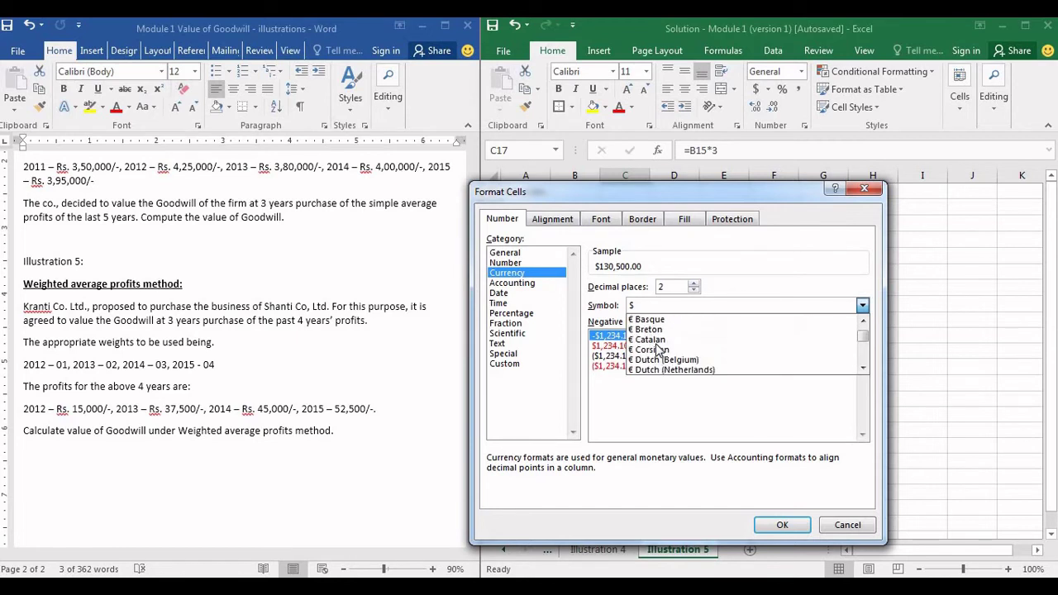
scroll(659, 353, down, 3)
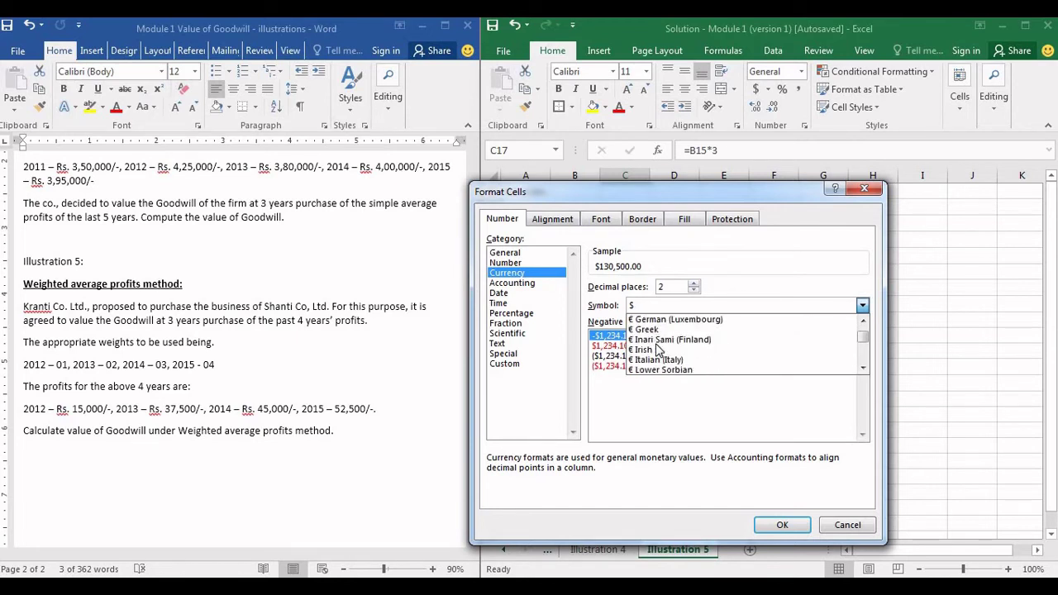
scroll(659, 350, down, 3)
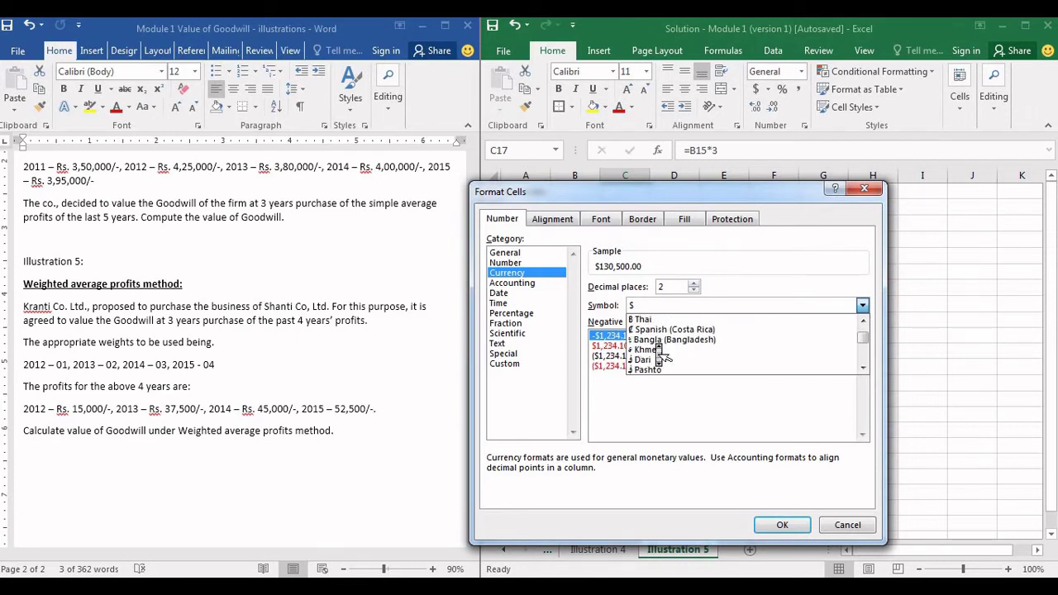
scroll(660, 354, down, 1)
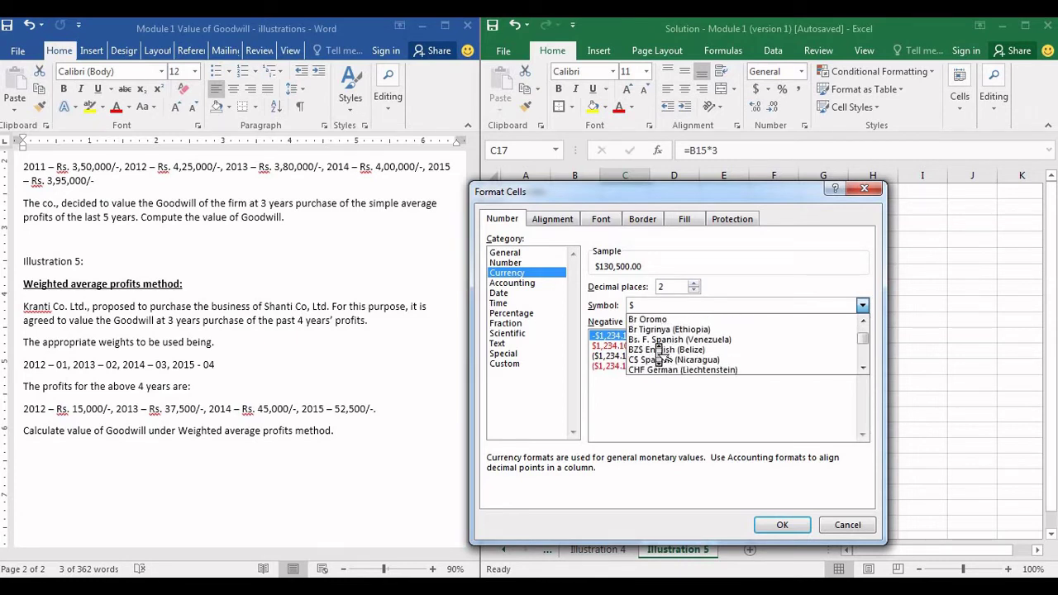
scroll(659, 353, down, 8)
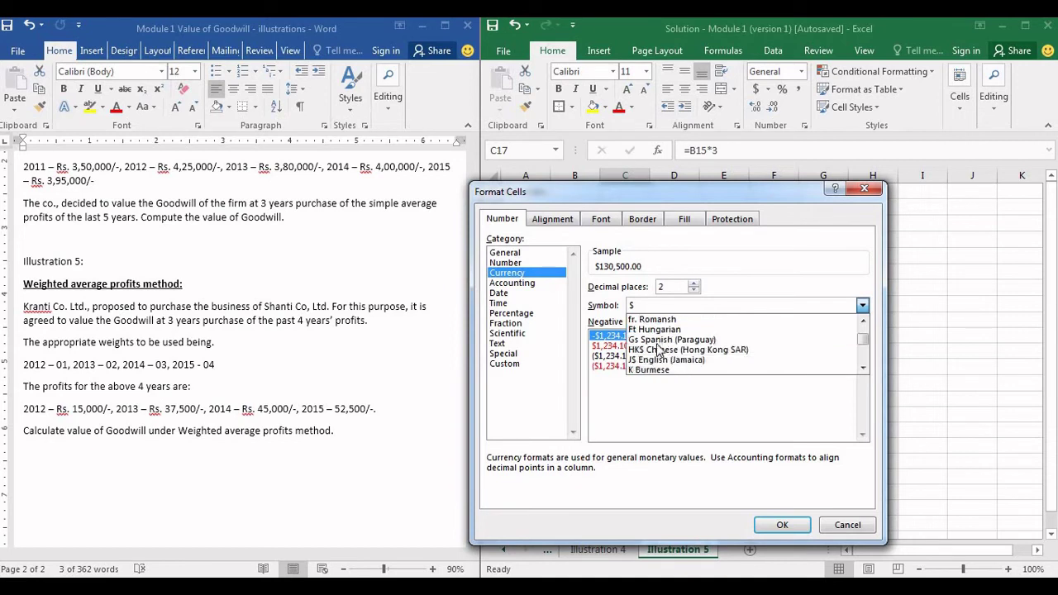
scroll(658, 350, down, 6)
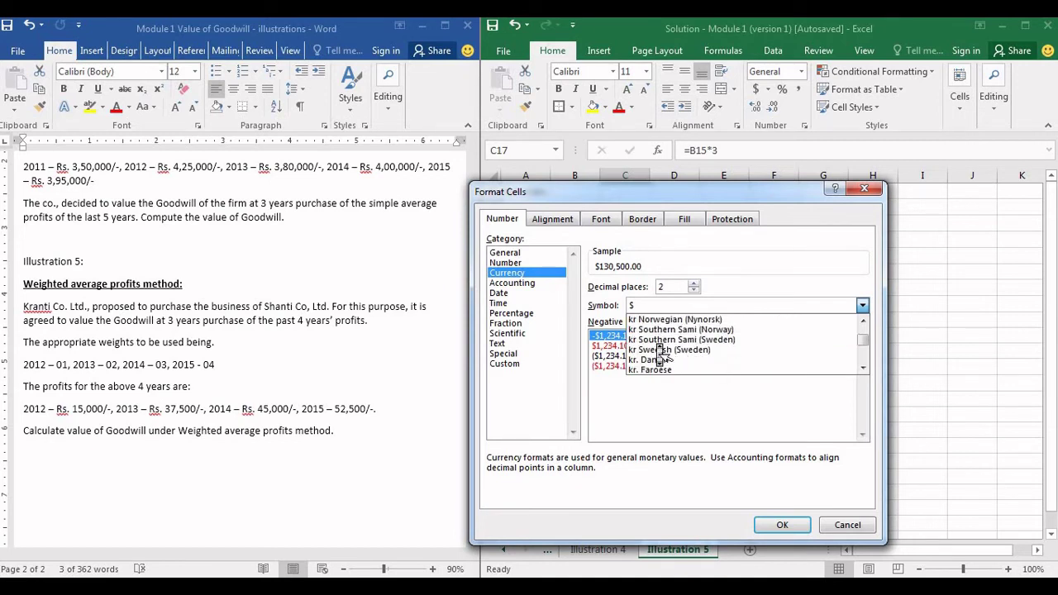
scroll(660, 352, down, 6)
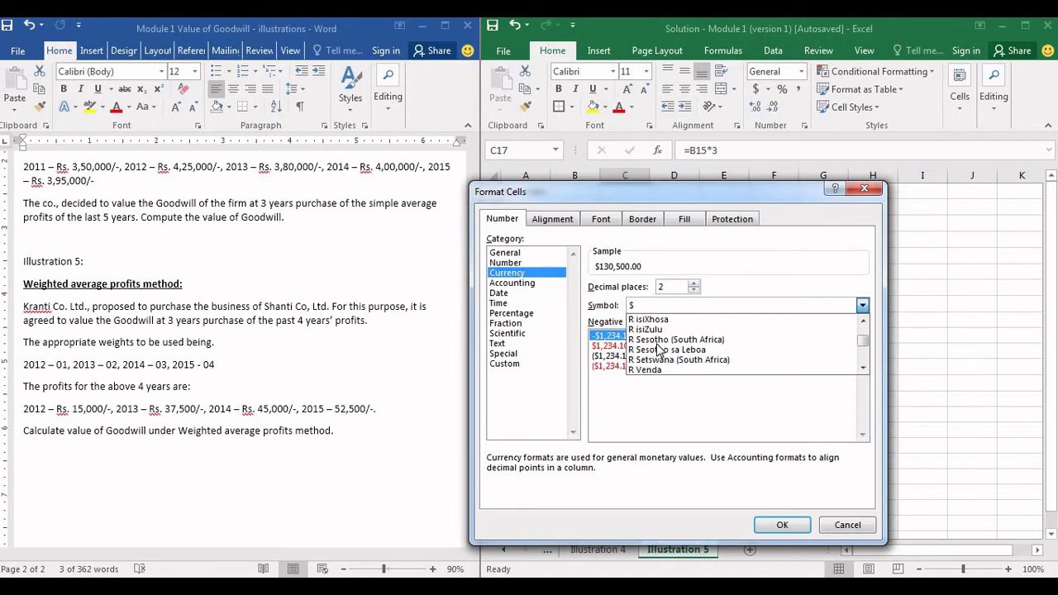
scroll(659, 351, down, 2)
scroll(658, 351, up, 2)
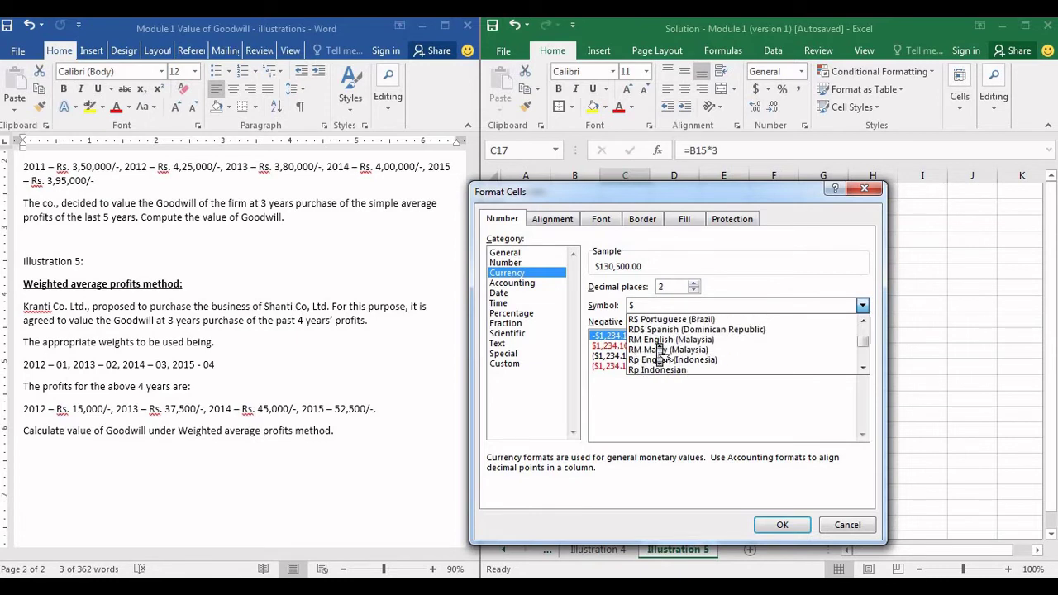
scroll(659, 353, down, 2)
scroll(659, 354, up, 4)
scroll(660, 356, down, 5)
scroll(659, 355, down, 6)
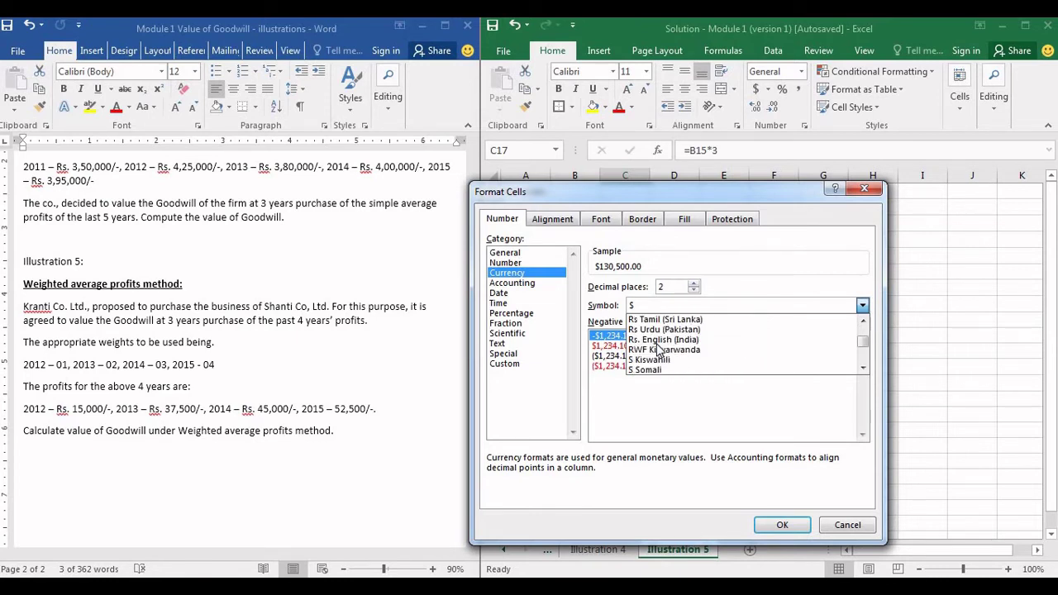
click(661, 342)
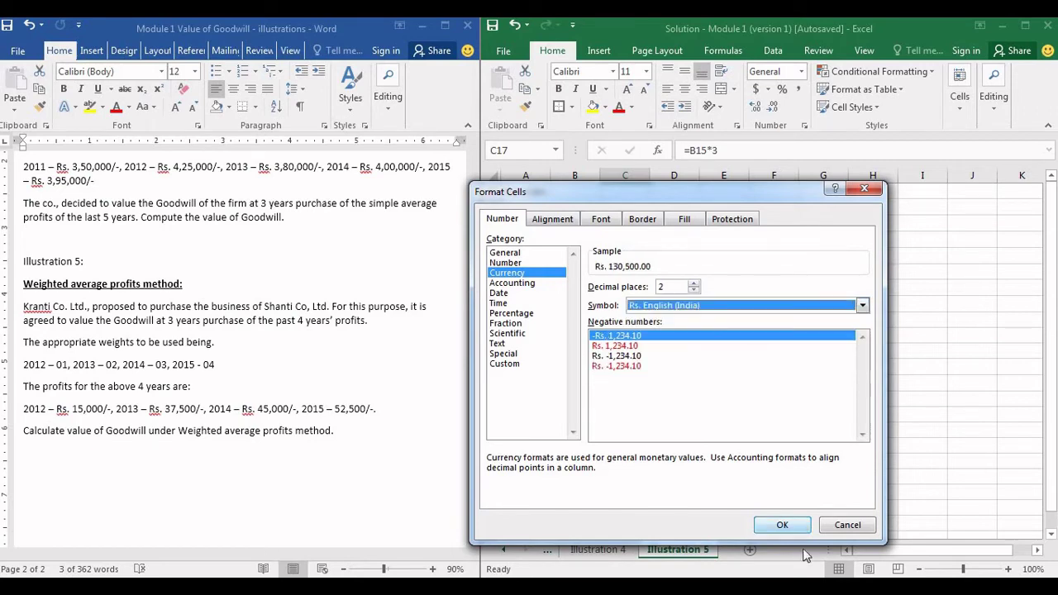
click(783, 525)
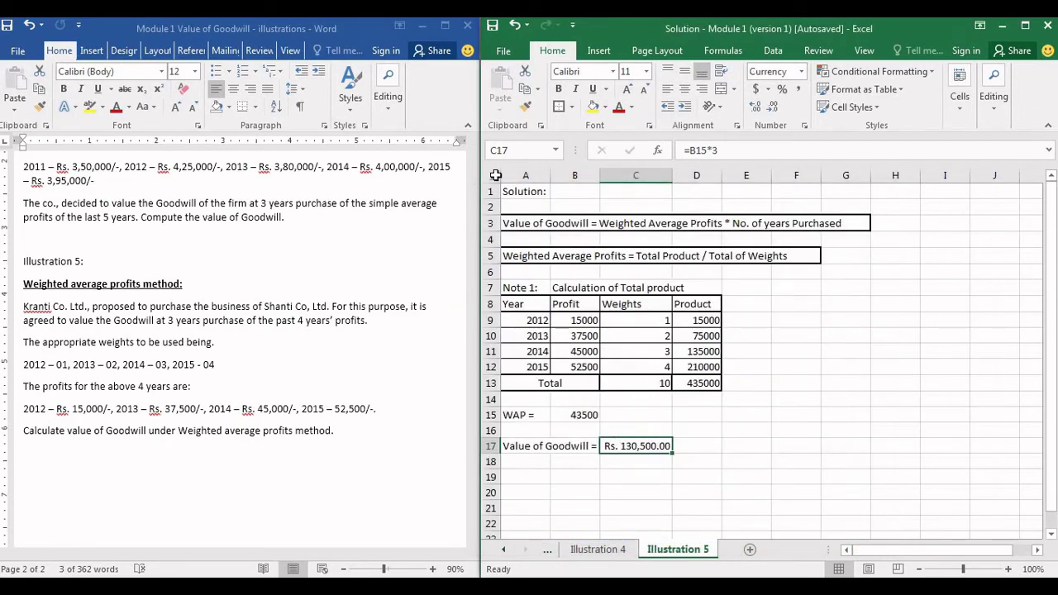
Copy the rupee format from C17 to the weighted average profits in B15 and widen column B to fit.
click(525, 106)
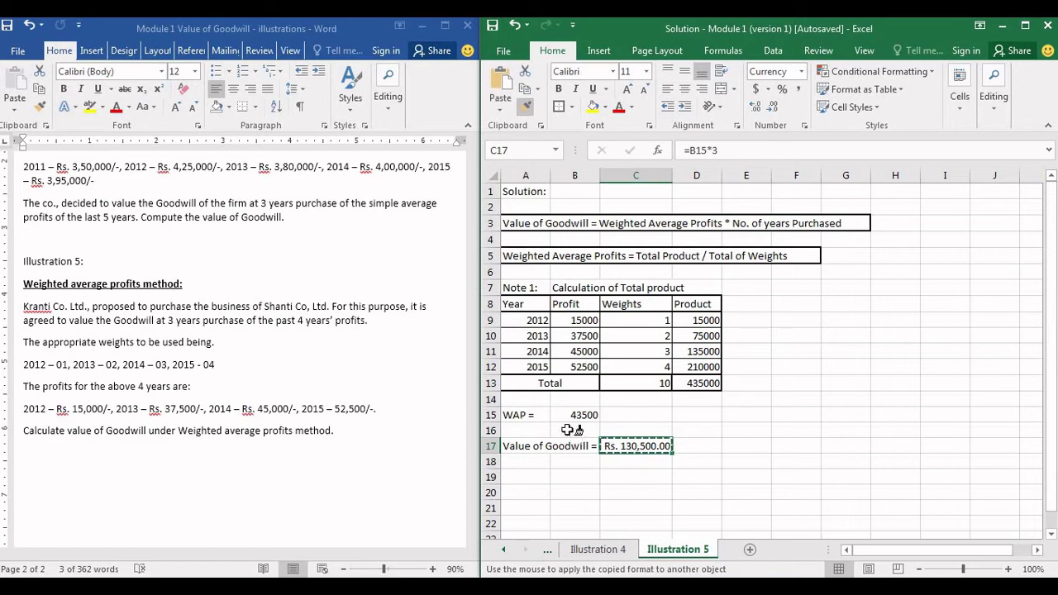
click(570, 415)
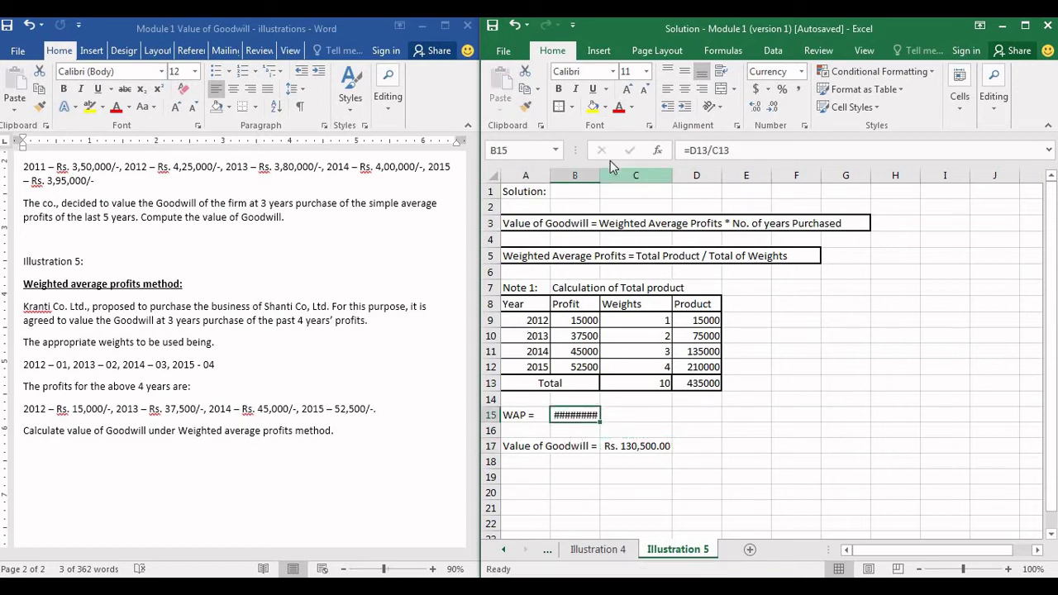
drag(600, 172, 632, 172)
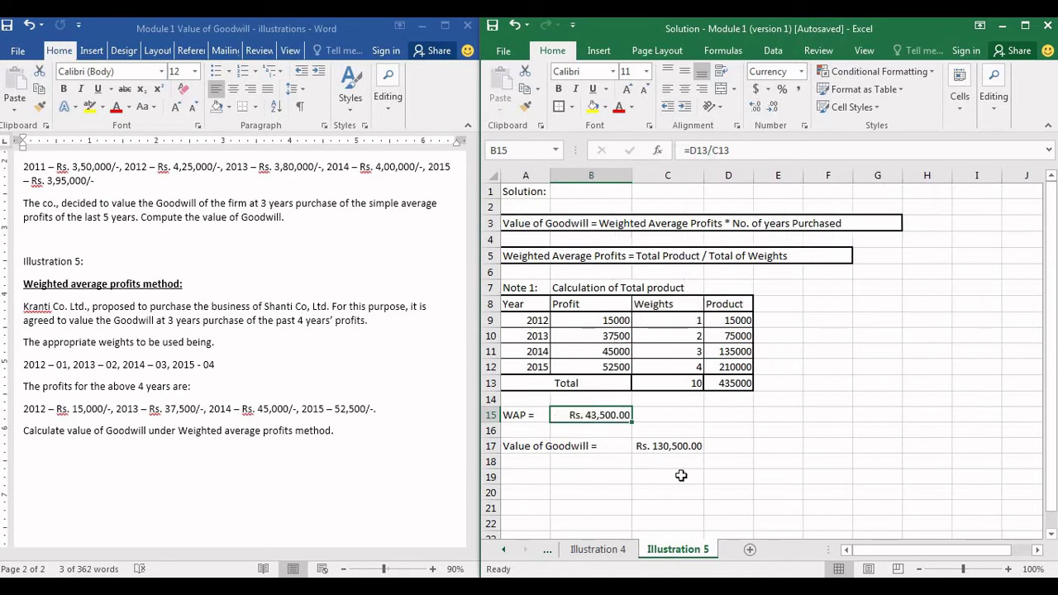
click(673, 476)
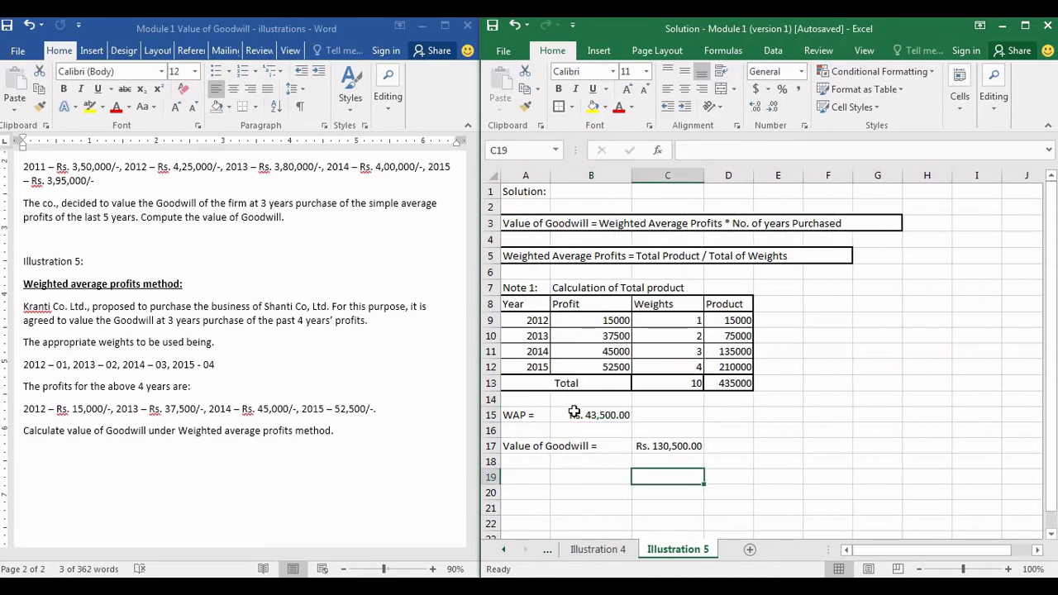
Review the weighted average profits in B15 and the value of goodwill line in row 17.
click(573, 413)
click(676, 448)
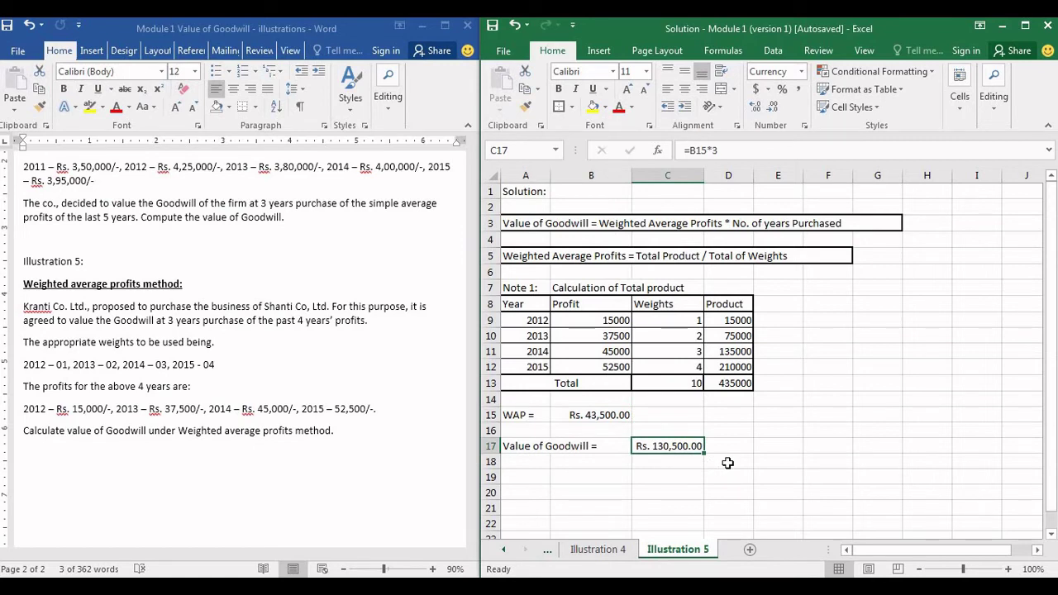
click(524, 476)
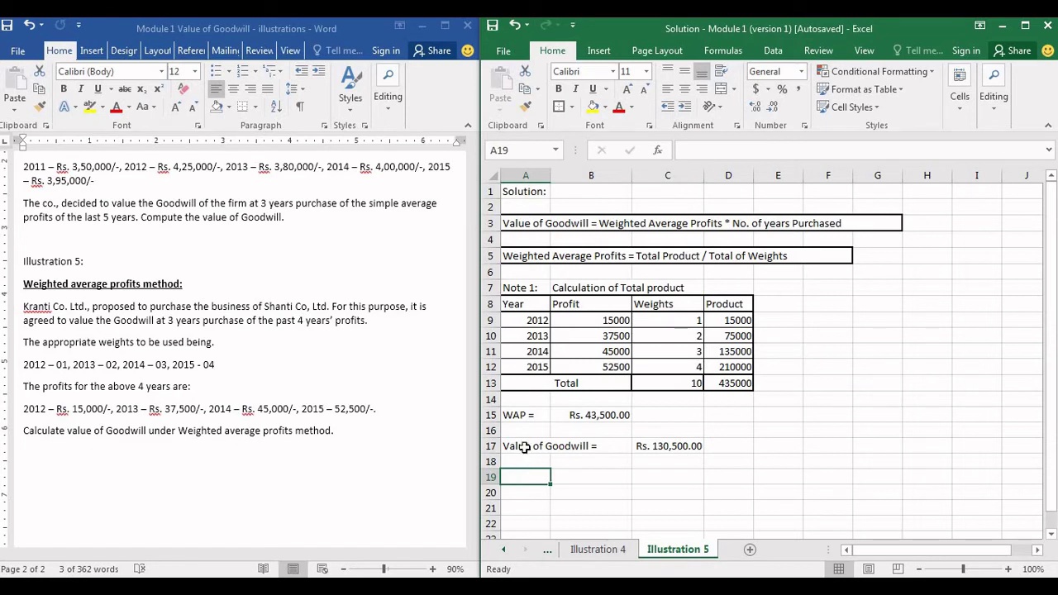
drag(523, 448, 644, 456)
click(541, 476)
key(ctrl+s)
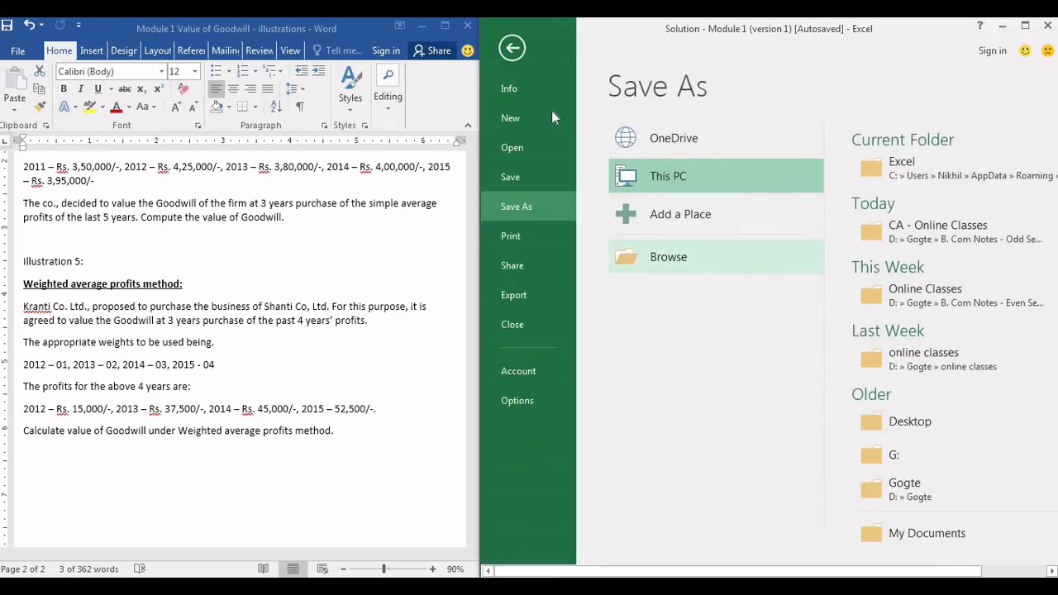
click(514, 48)
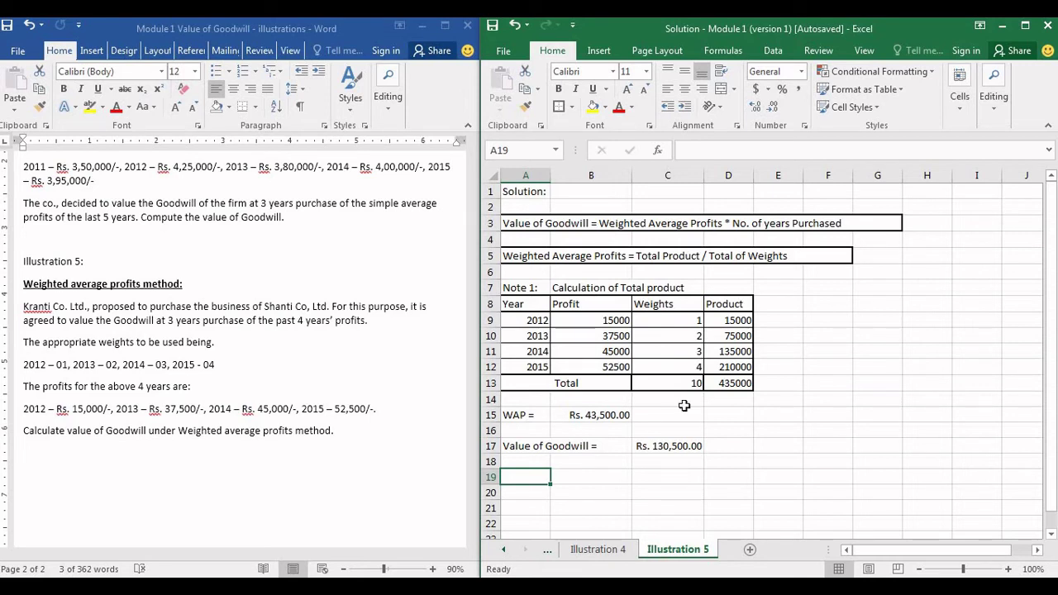
Check the 2012 product formula in D9, the weighted average profits in B15 and the goodwill label in A17.
click(732, 318)
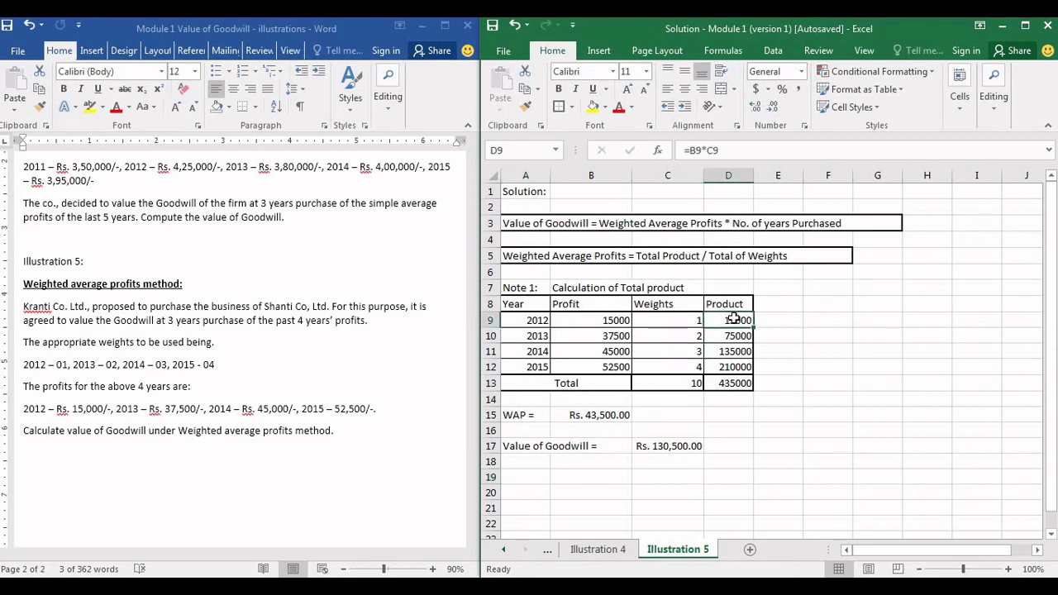
click(781, 333)
click(855, 350)
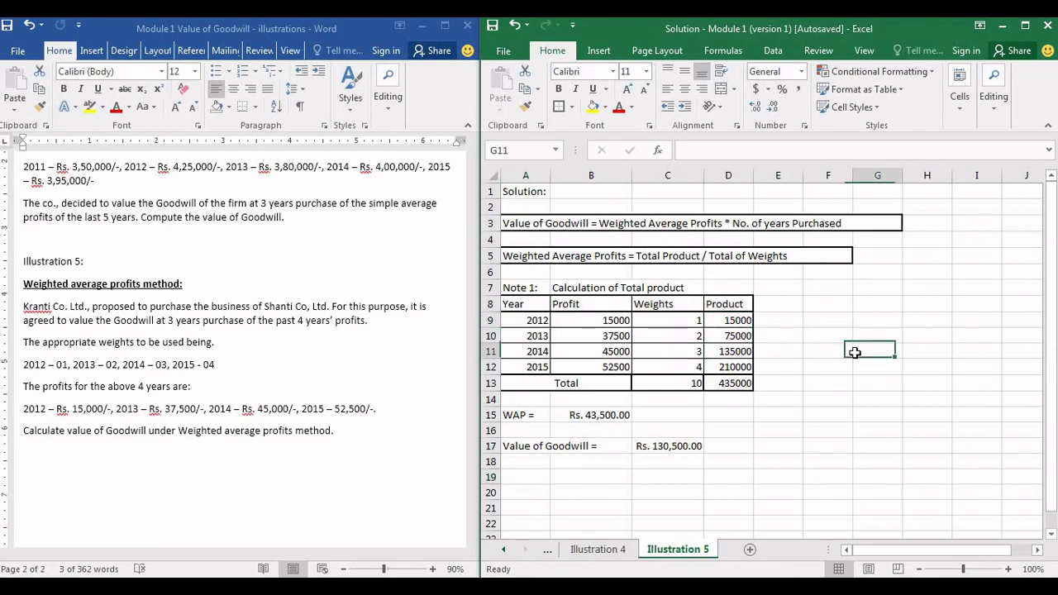
click(600, 414)
click(518, 449)
click(523, 478)
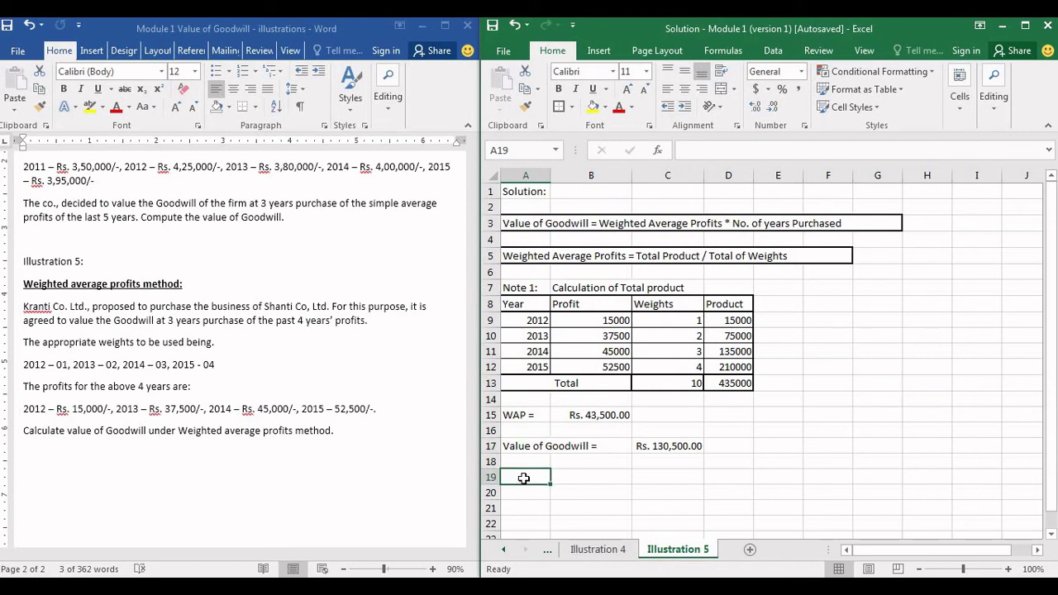